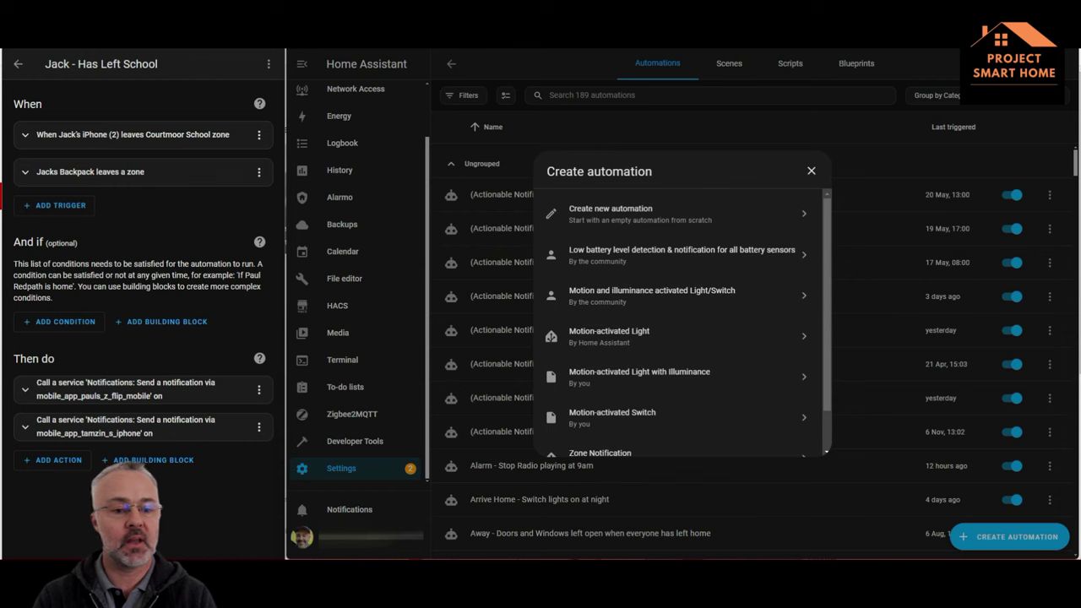
- Review the backpack zone trigger and both notification actions in the existing school-leaving automation
{"action": "left_click", "coordinate": [90, 172]}
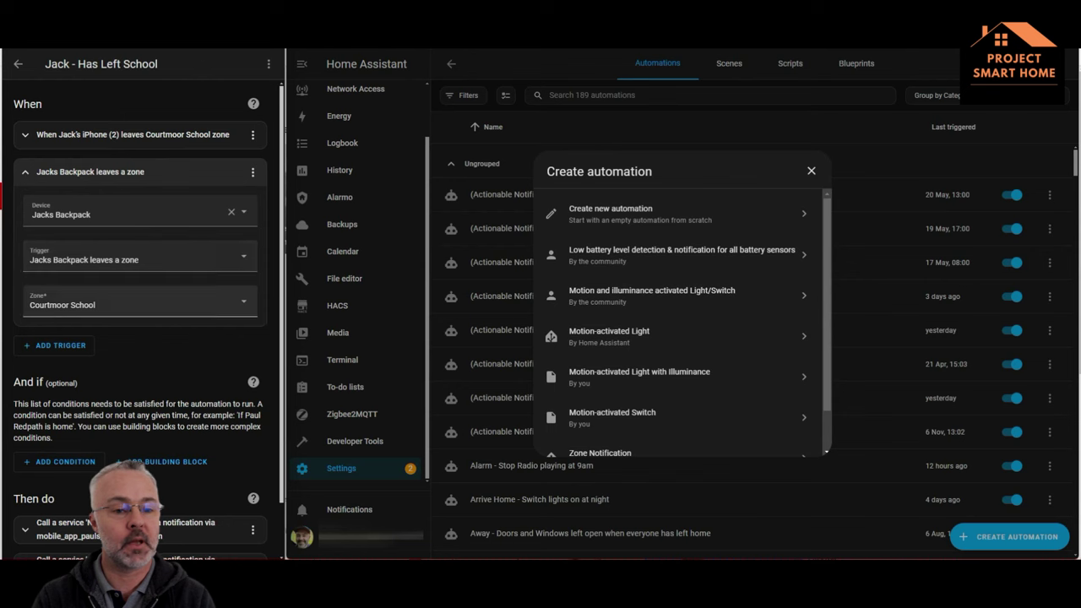
{"action": "left_click", "coordinate": [90, 172]}
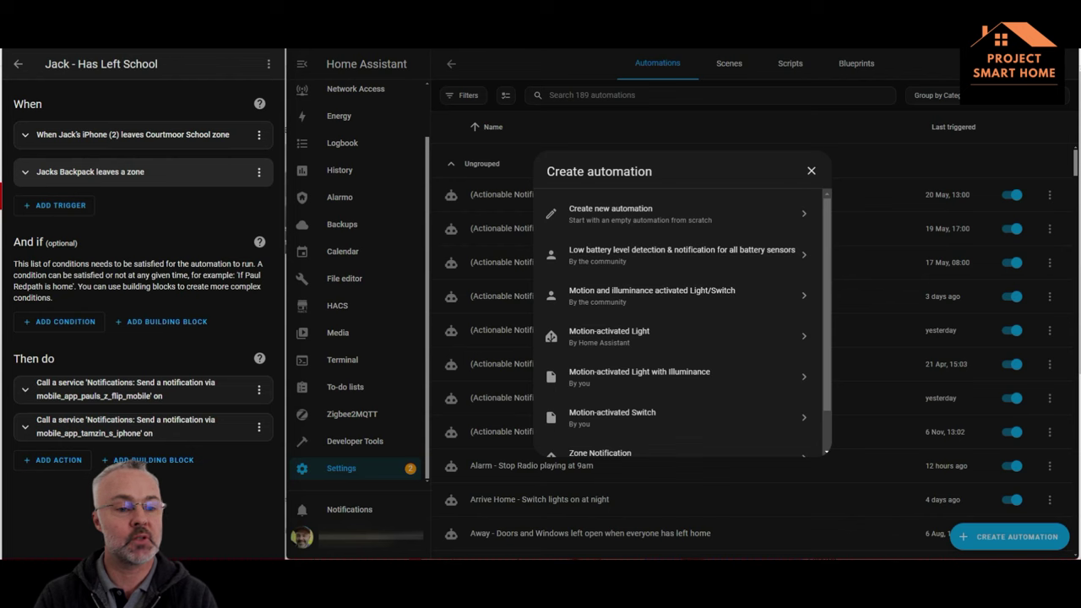
{"action": "left_click", "coordinate": [125, 389]}
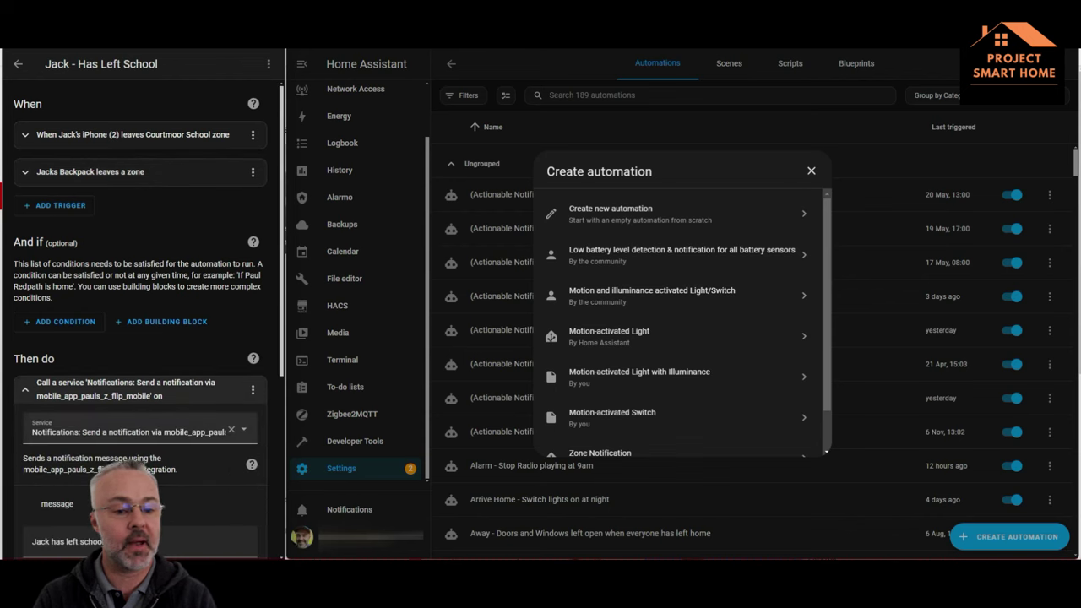
{"action": "scroll", "coordinate": [135, 389], "scroll_direction": "down", "scroll_amount": 1}
{"action": "left_click", "coordinate": [125, 336]}
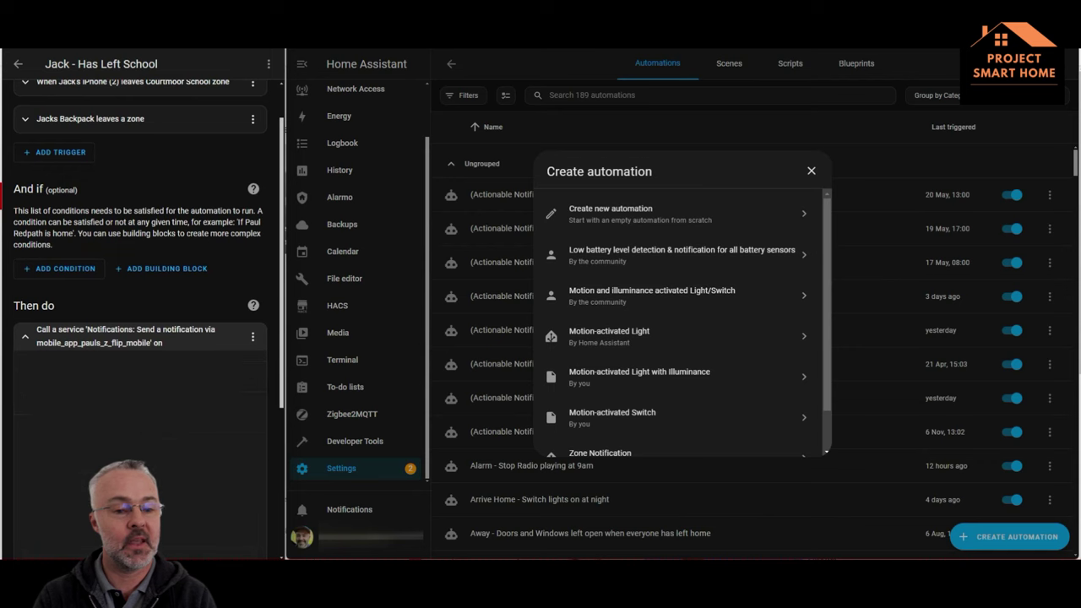
{"action": "left_click", "coordinate": [125, 427]}
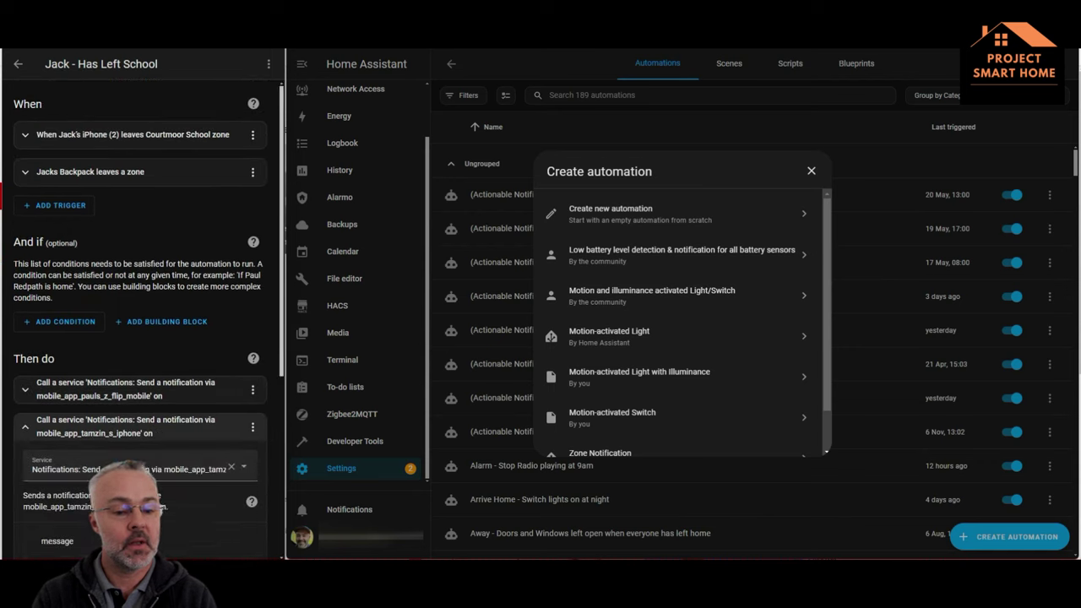
{"action": "scroll", "coordinate": [135, 460], "scroll_direction": "down", "scroll_amount": 2}
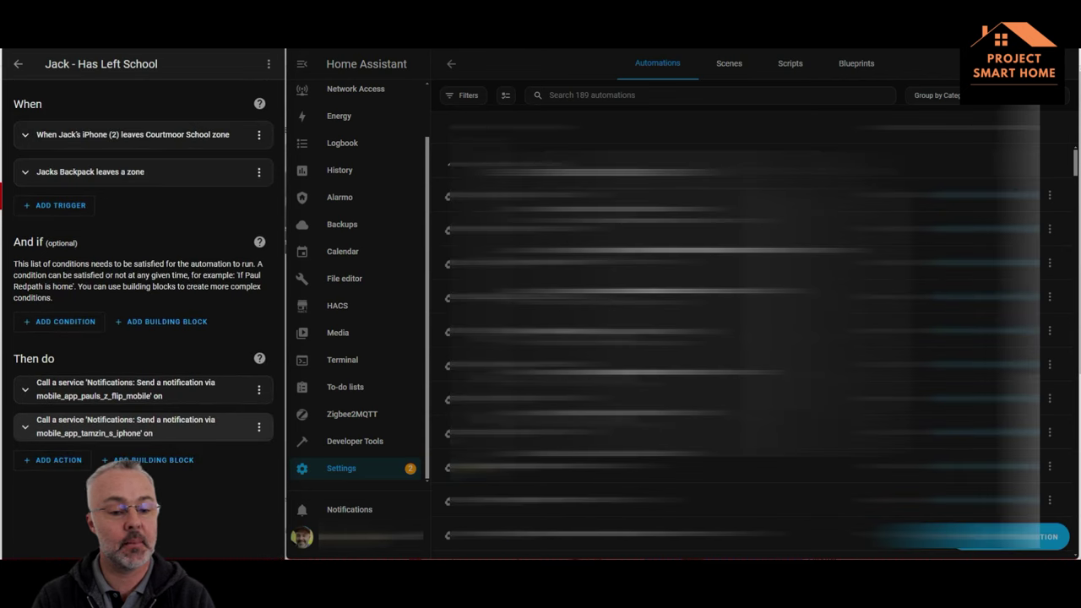
- Close the automation creation dialog and examine the zones on the map
{"action": "left_click", "coordinate": [358, 389]}
{"action": "scroll", "coordinate": [358, 338], "scroll_direction": "up", "scroll_amount": 2}
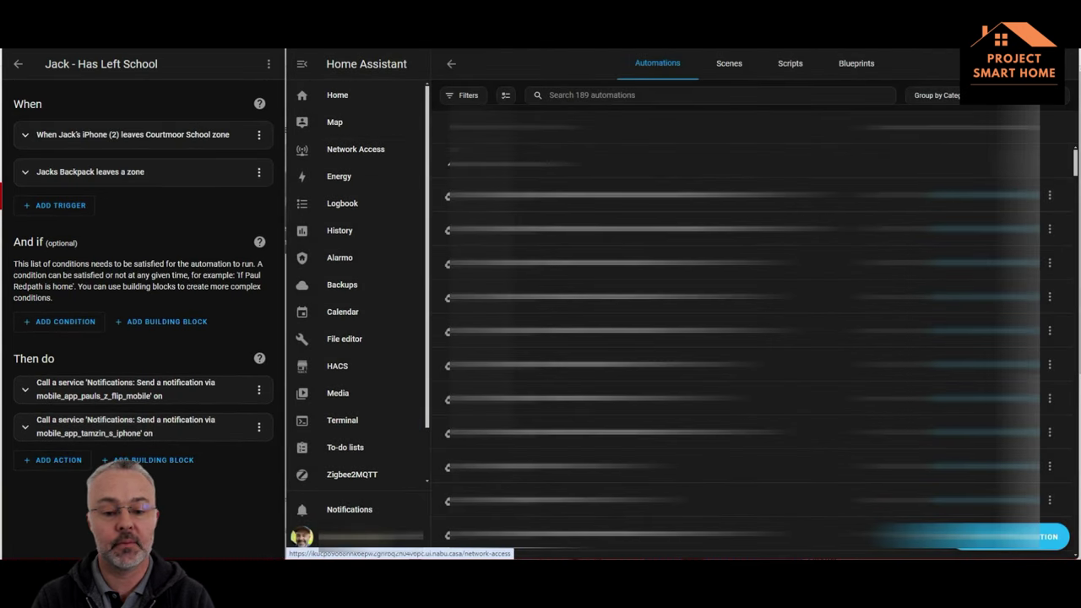
{"action": "left_click", "coordinate": [334, 122]}
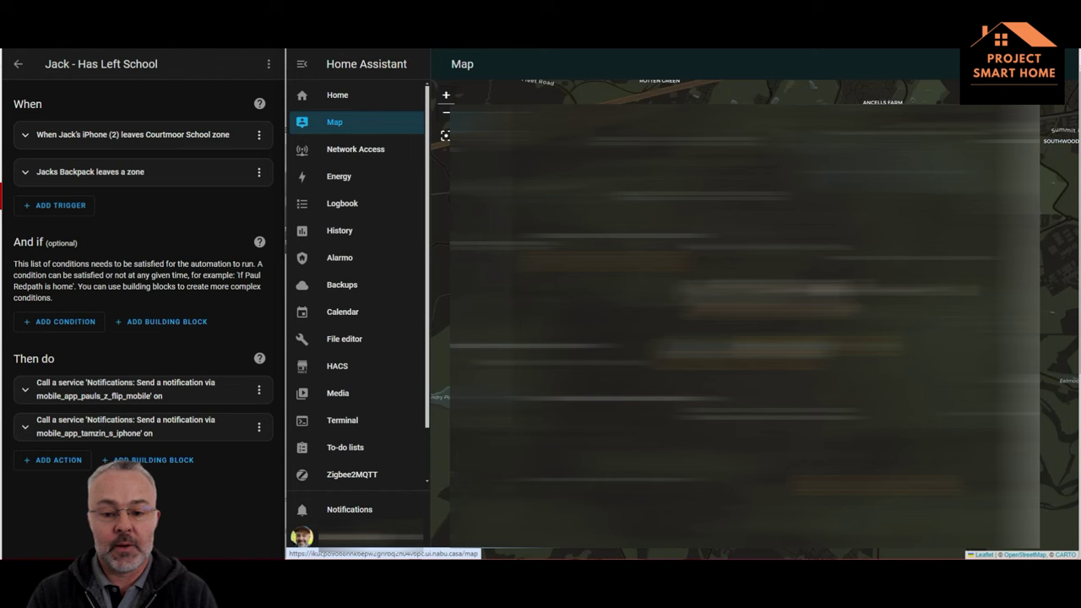
{"action": "left_click", "coordinate": [445, 95]}
{"action": "left_click", "coordinate": [446, 95]}
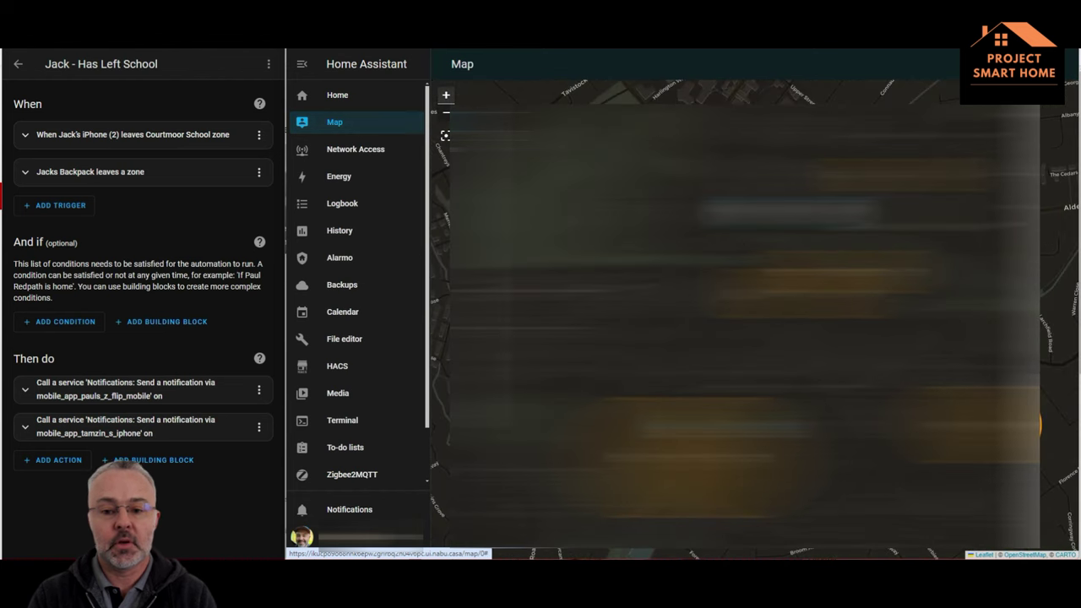
{"action": "scroll", "coordinate": [656, 307], "scroll_direction": "down", "scroll_amount": 1}
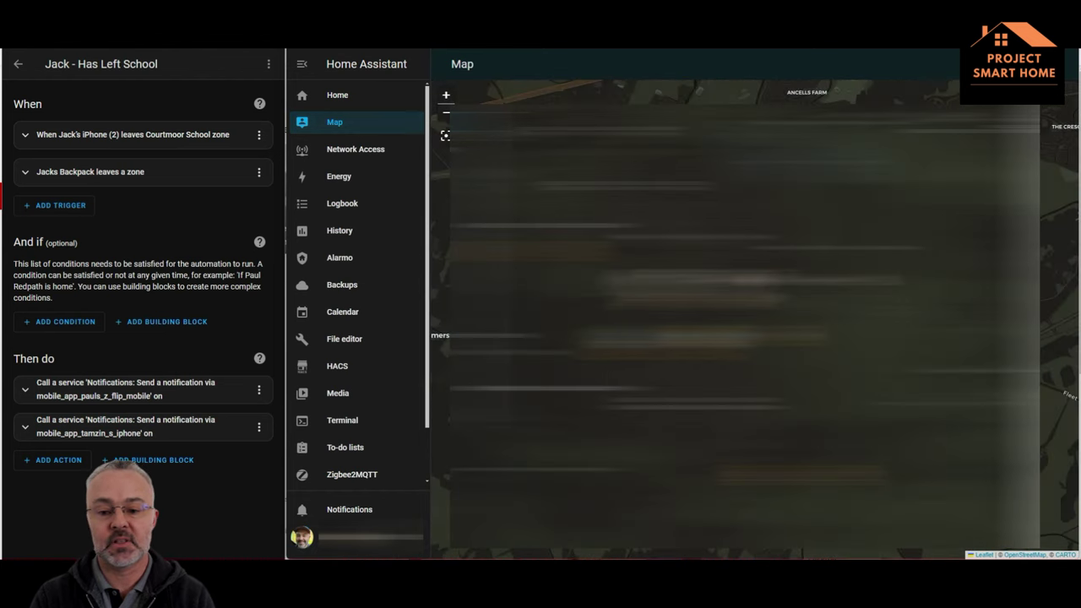
{"action": "scroll", "coordinate": [657, 306], "scroll_direction": "up", "scroll_amount": 1}
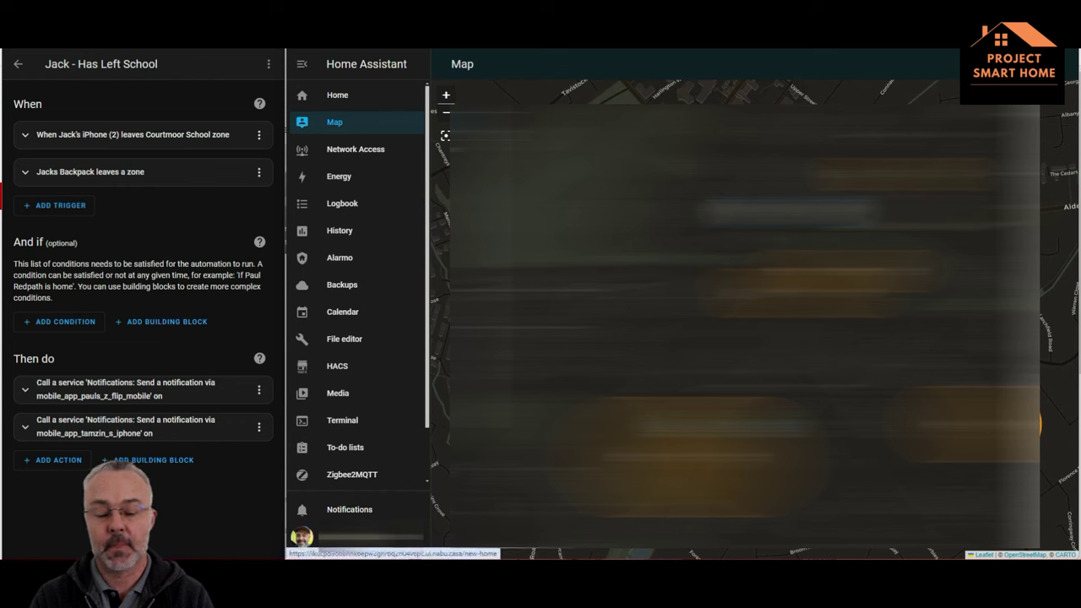
- Return to the automations list in the settings and create a new automation from scratch
{"action": "scroll", "coordinate": [355, 468], "scroll_direction": "down", "scroll_amount": 2}
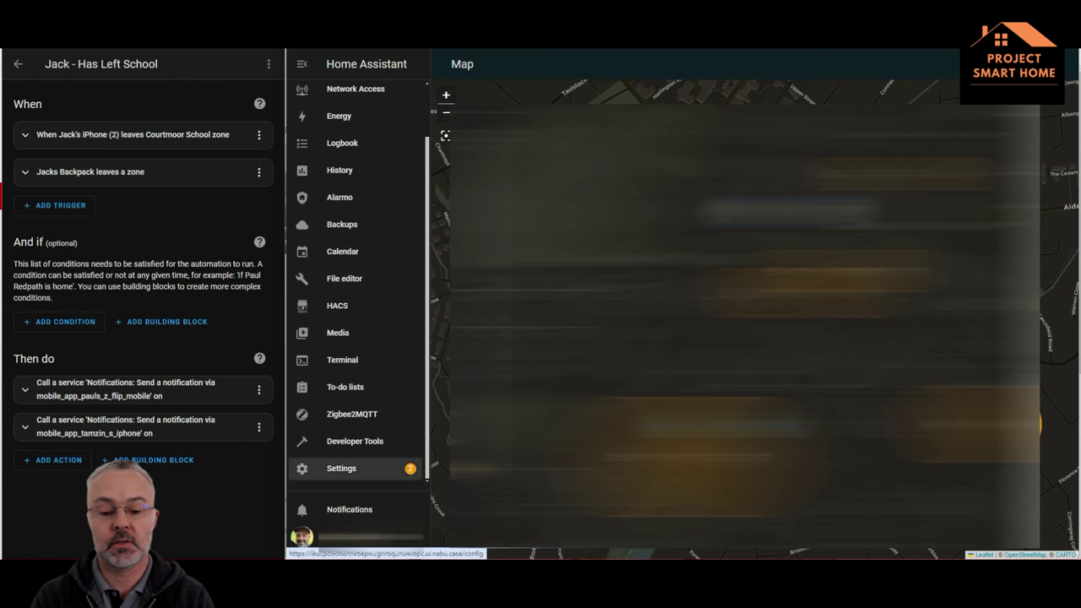
{"action": "left_click", "coordinate": [341, 468]}
{"action": "left_click", "coordinate": [675, 332]}
{"action": "left_click_drag", "start_coordinate": [675, 331], "coordinate": [693, 364]}
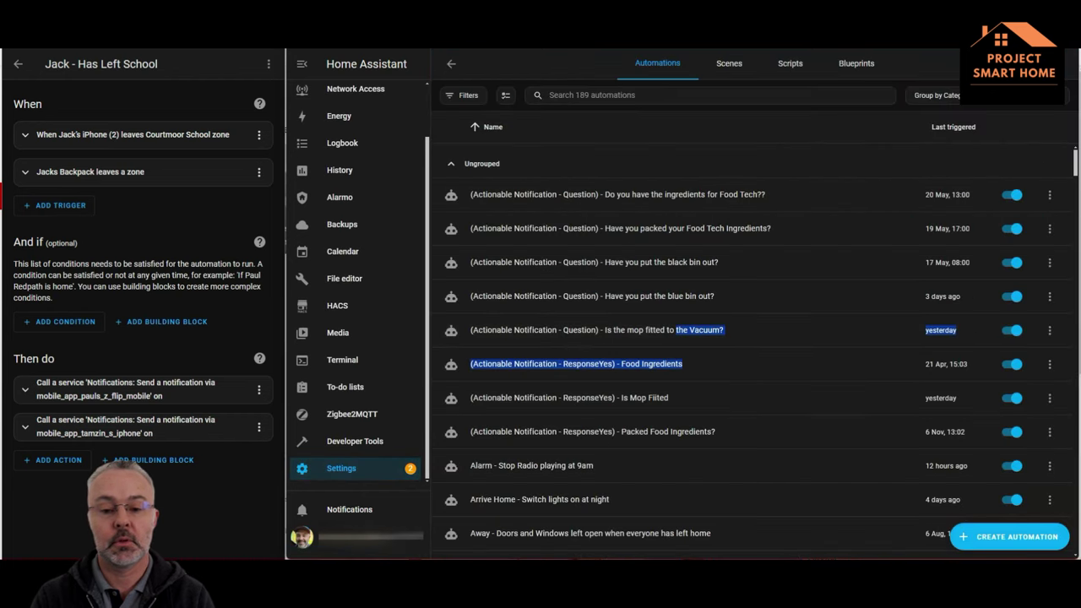
{"action": "left_click", "coordinate": [1013, 537]}
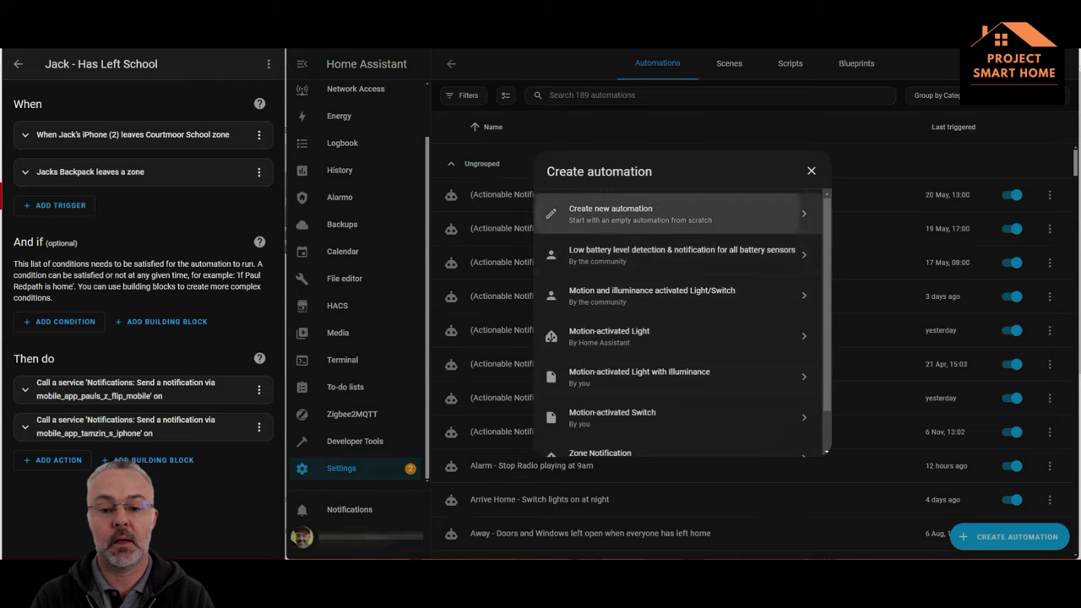
{"action": "left_click", "coordinate": [625, 213]}
- Add a Zone trigger from the Time and location triggers to the new automation
{"action": "left_click", "coordinate": [503, 149]}
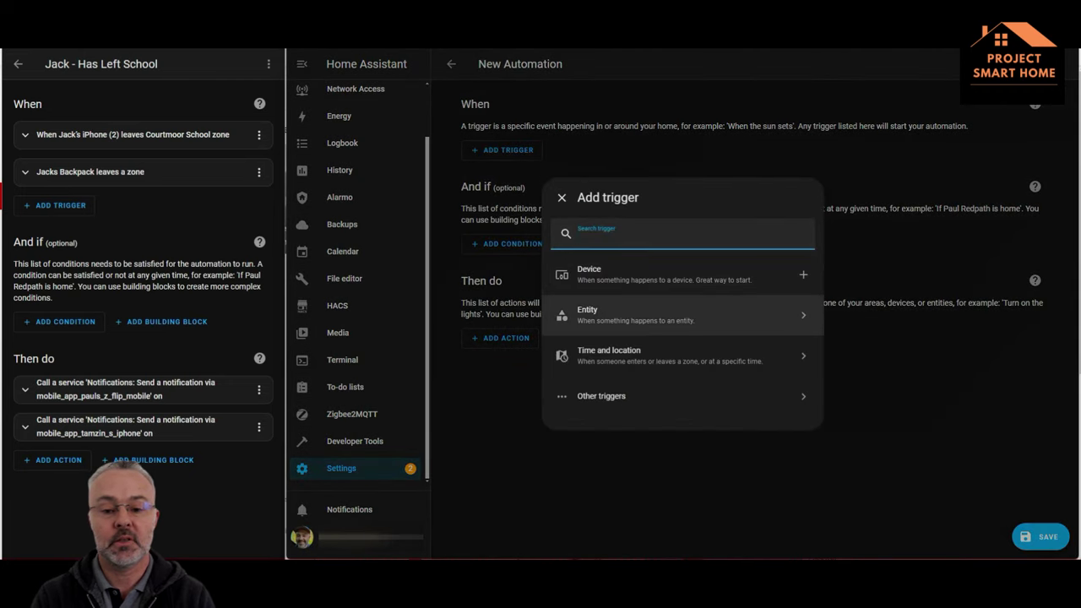
{"action": "left_click", "coordinate": [642, 355]}
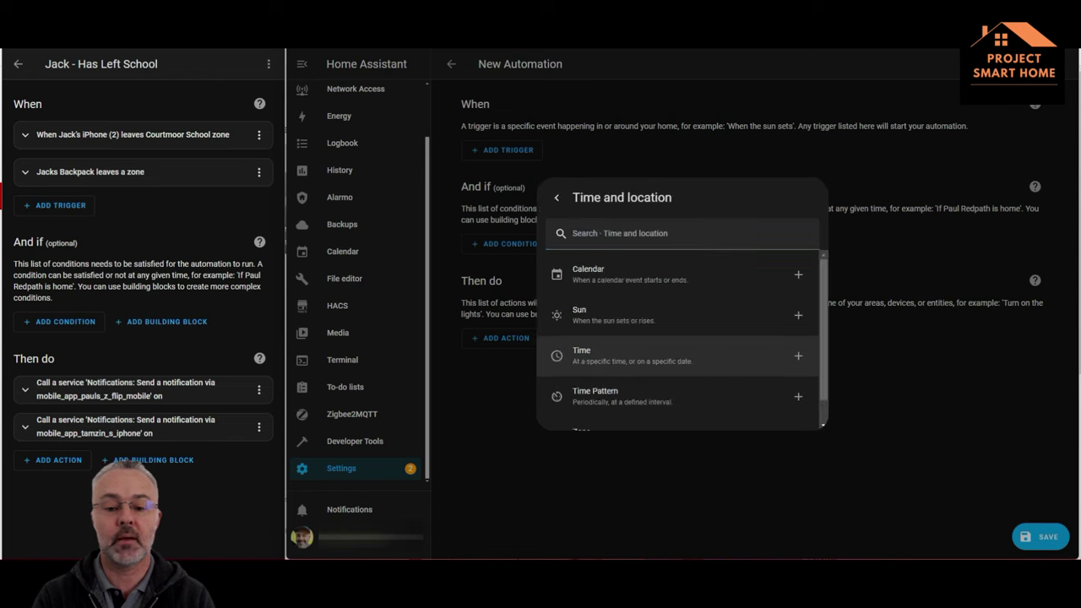
{"action": "scroll", "coordinate": [681, 355], "scroll_direction": "down", "scroll_amount": 1}
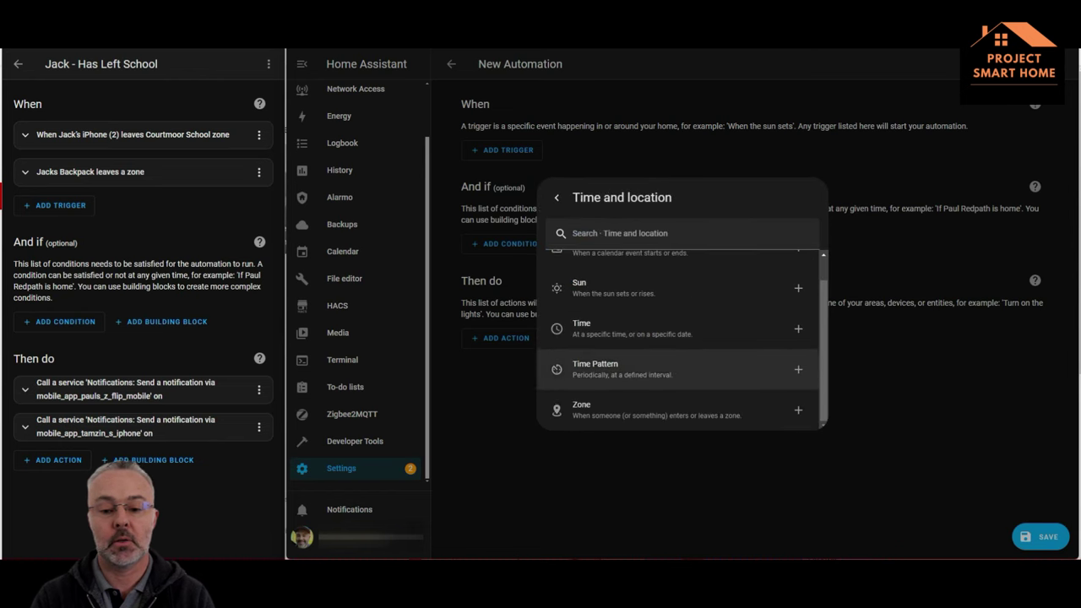
{"action": "left_click", "coordinate": [638, 409]}
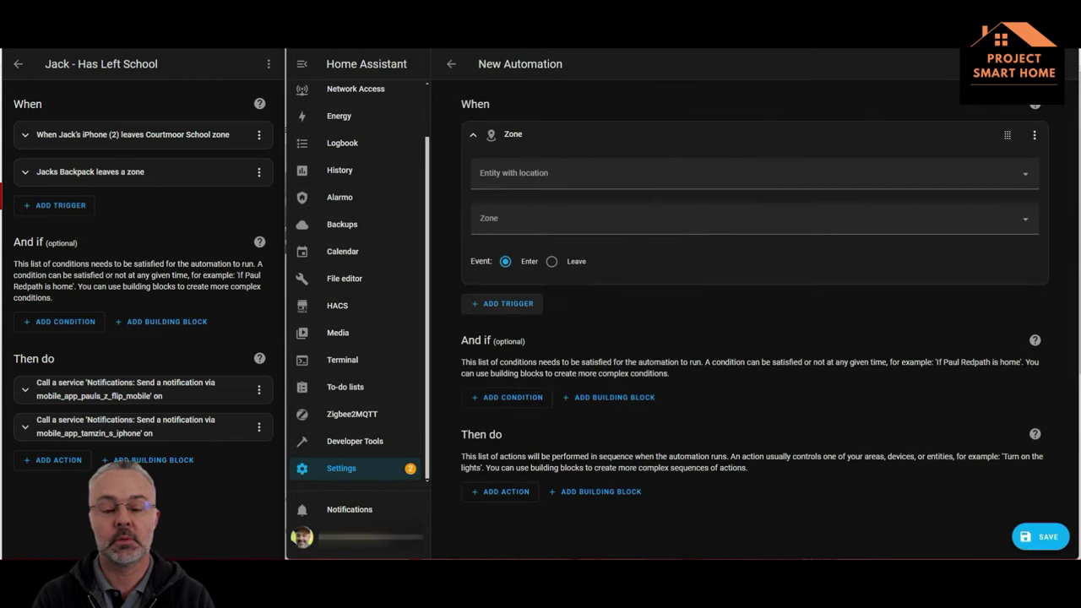
- Set the trigger's zone to Courtmoor School
{"action": "left_click", "coordinate": [754, 219]}
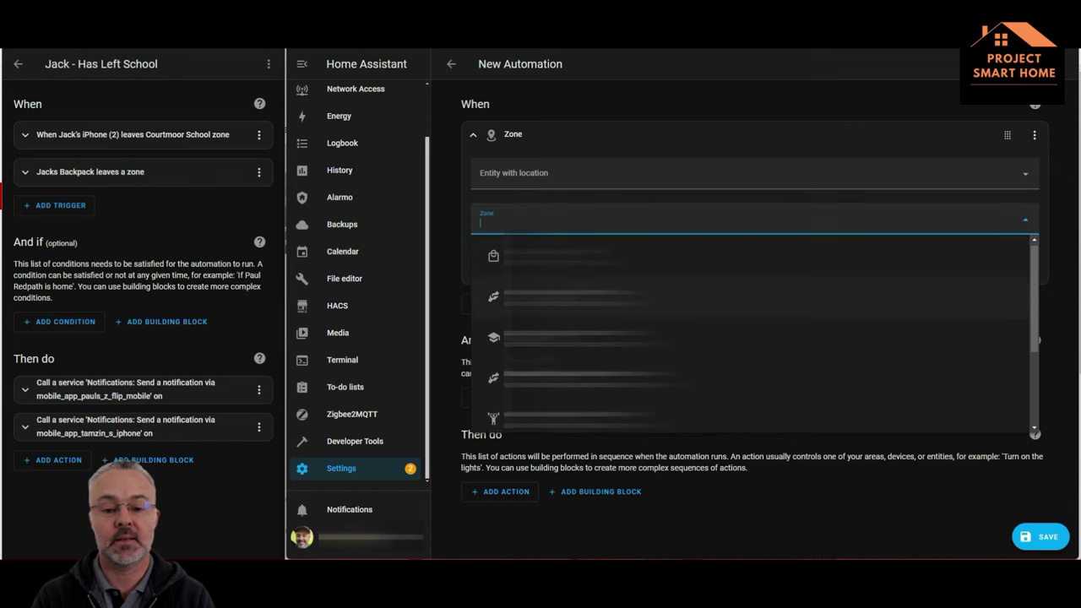
{"action": "scroll", "coordinate": [754, 335], "scroll_direction": "down", "scroll_amount": 2}
{"action": "scroll", "coordinate": [755, 335], "scroll_direction": "down", "scroll_amount": 2}
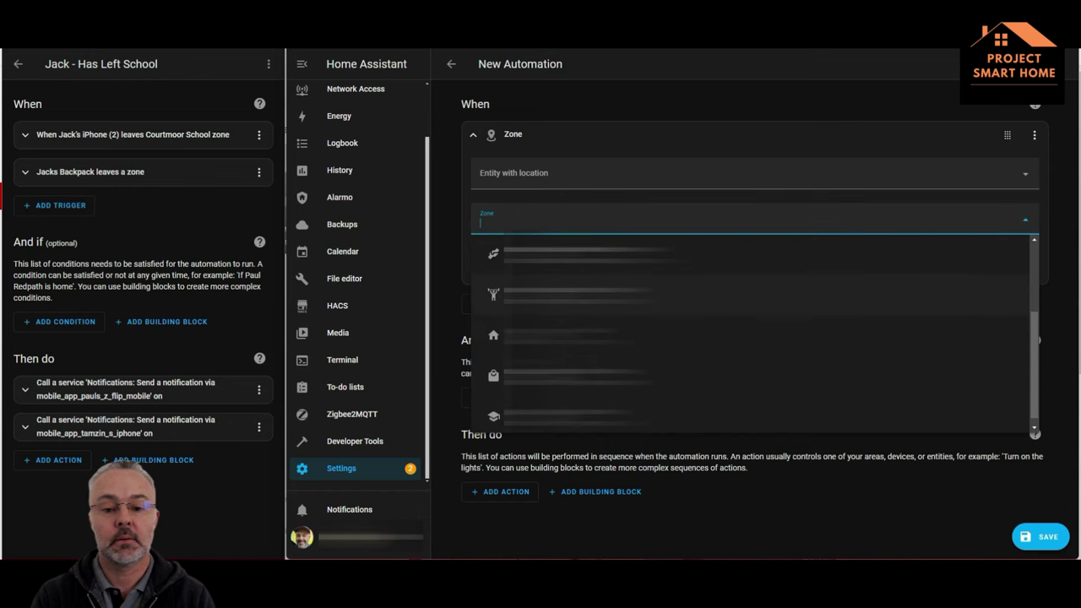
{"action": "scroll", "coordinate": [754, 335], "scroll_direction": "up", "scroll_amount": 1}
{"action": "scroll", "coordinate": [754, 335], "scroll_direction": "up", "scroll_amount": 3}
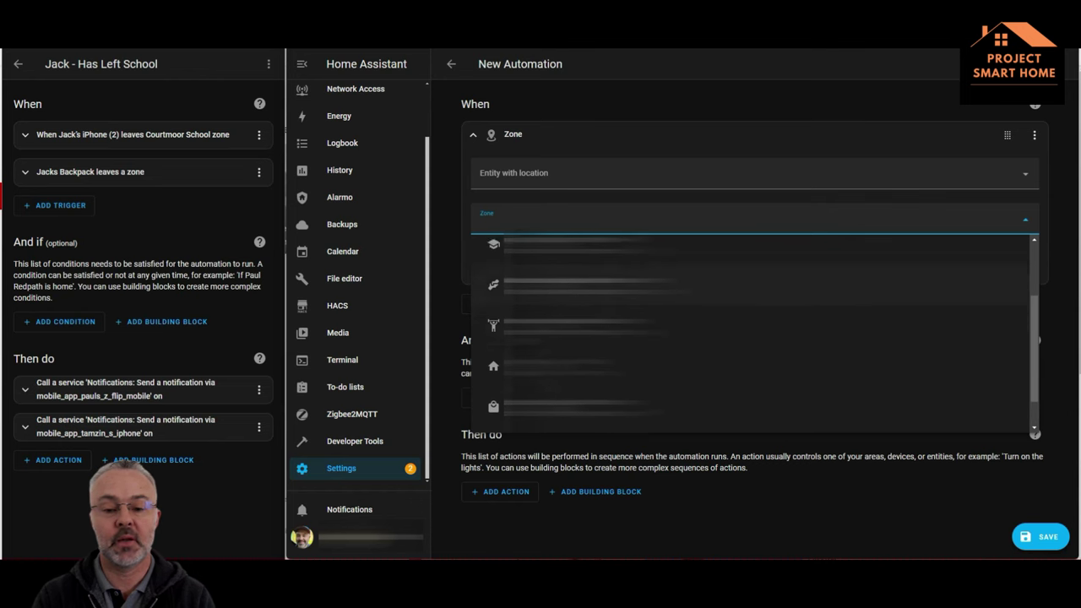
{"action": "scroll", "coordinate": [754, 336], "scroll_direction": "up", "scroll_amount": 2}
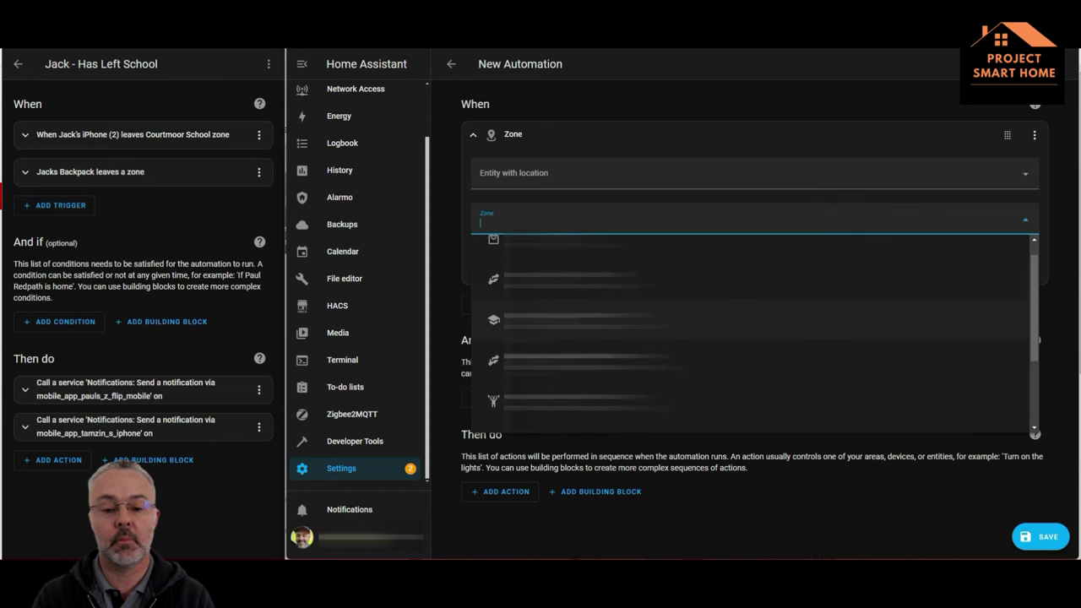
{"action": "left_click", "coordinate": [659, 341]}
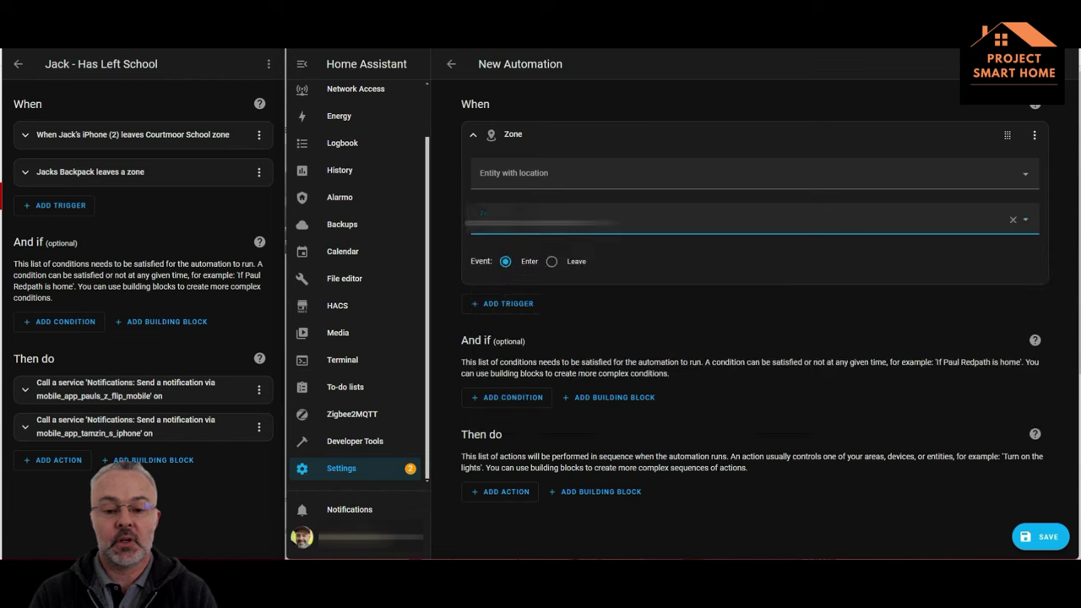
- Set the trigger's entity to the child's backpack tracker, searching by the child's name, and set the event to Leave
{"action": "left_click", "coordinate": [754, 173]}
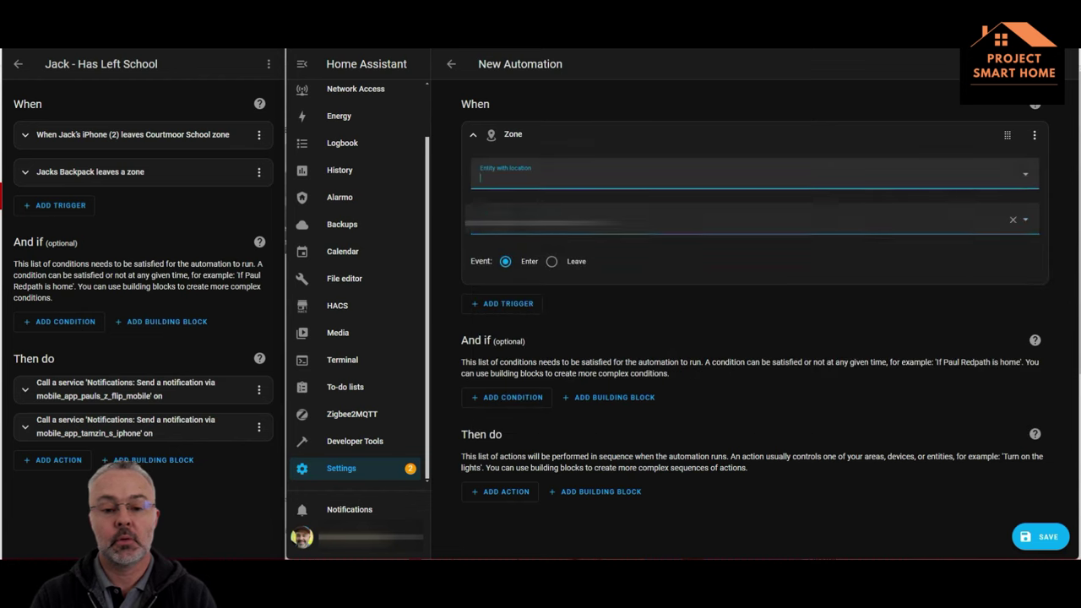
{"action": "type", "text": "emil"}
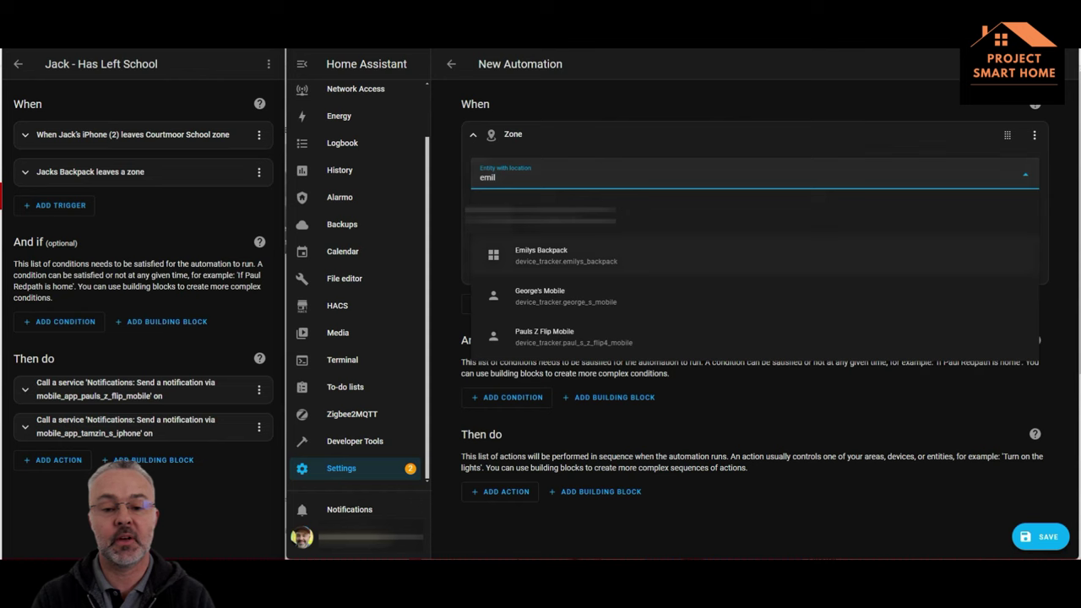
{"action": "key", "text": "Return"}
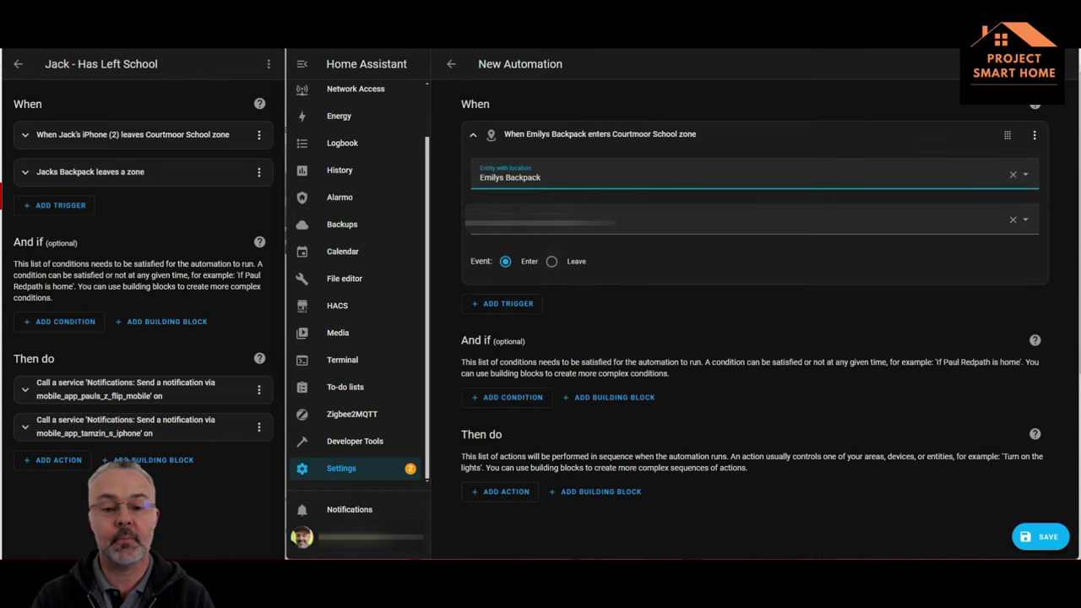
{"action": "left_click", "coordinate": [552, 261]}
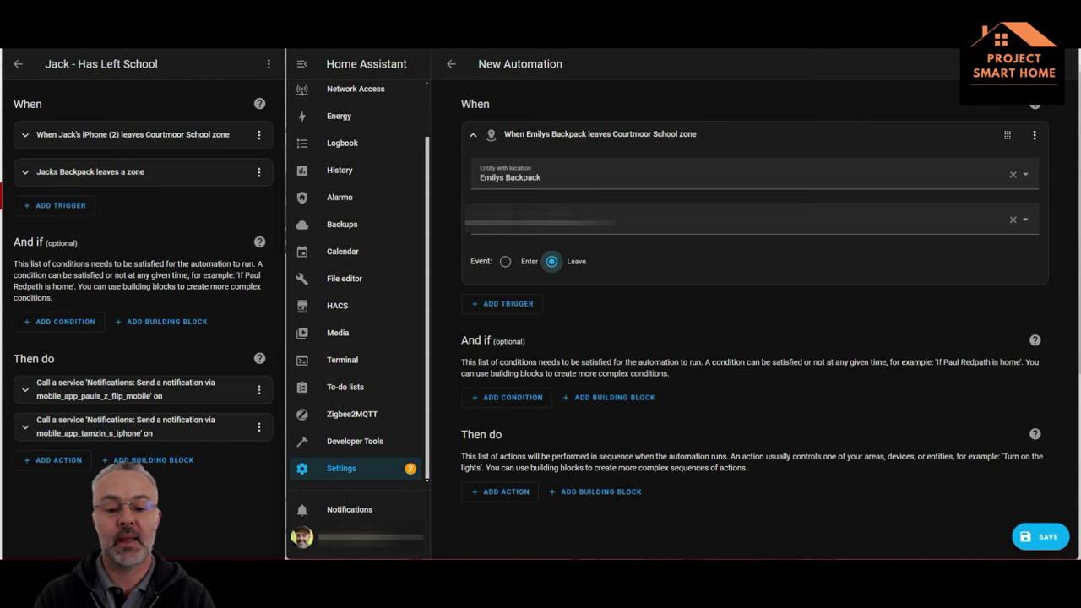
- Add a Call service action to the new automation
{"action": "left_click", "coordinate": [500, 491]}
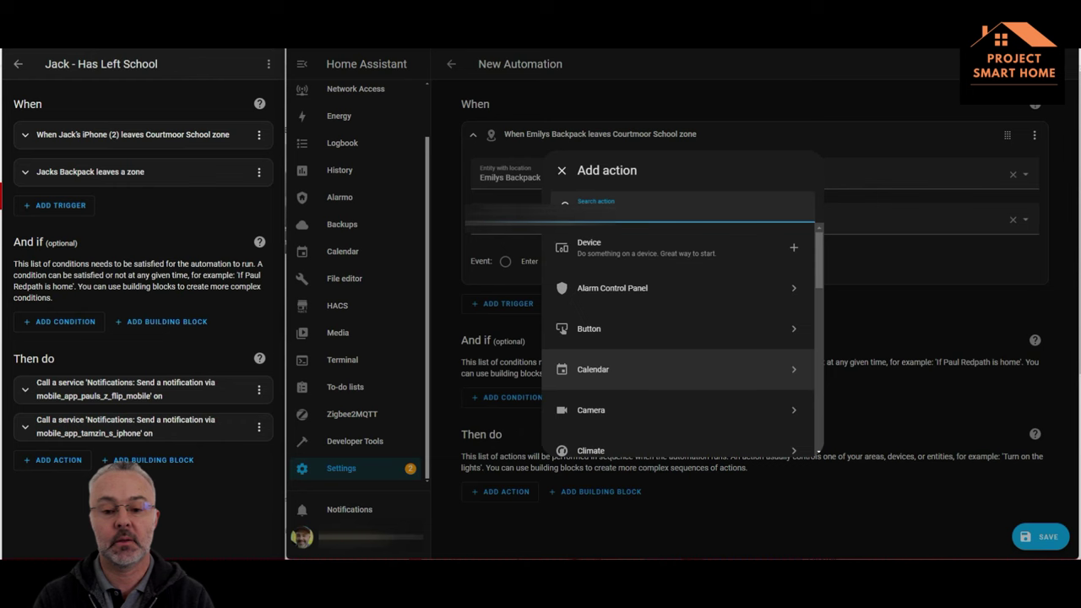
{"action": "type", "text": "call"}
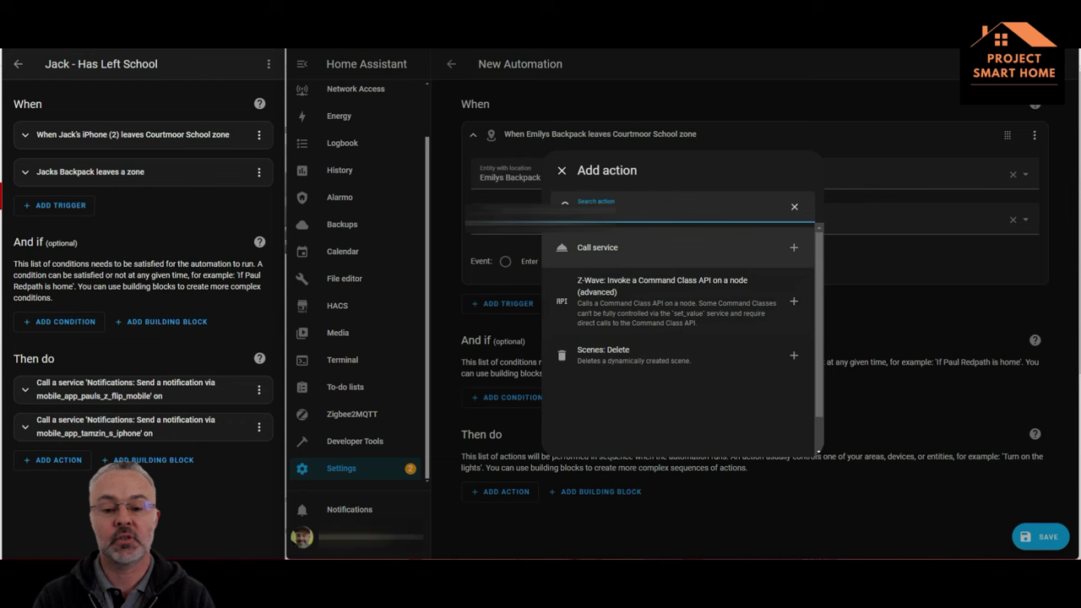
{"action": "left_click", "coordinate": [608, 247]}
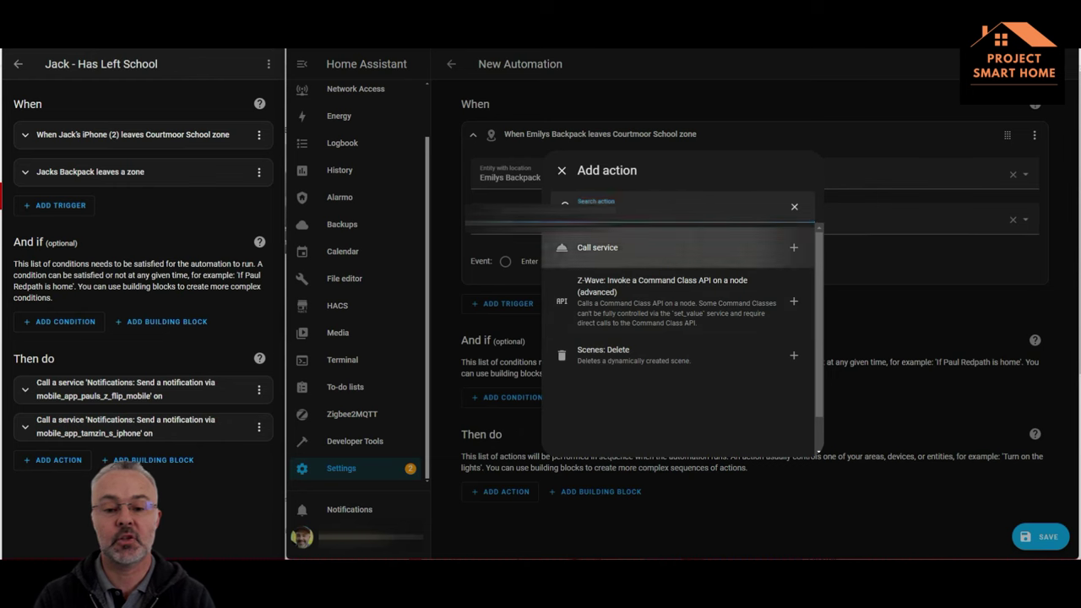
- Set the first action's service to the notification via the Z Flip mobile app, searching the services for "notifi"
{"action": "type", "text": "notifi"}
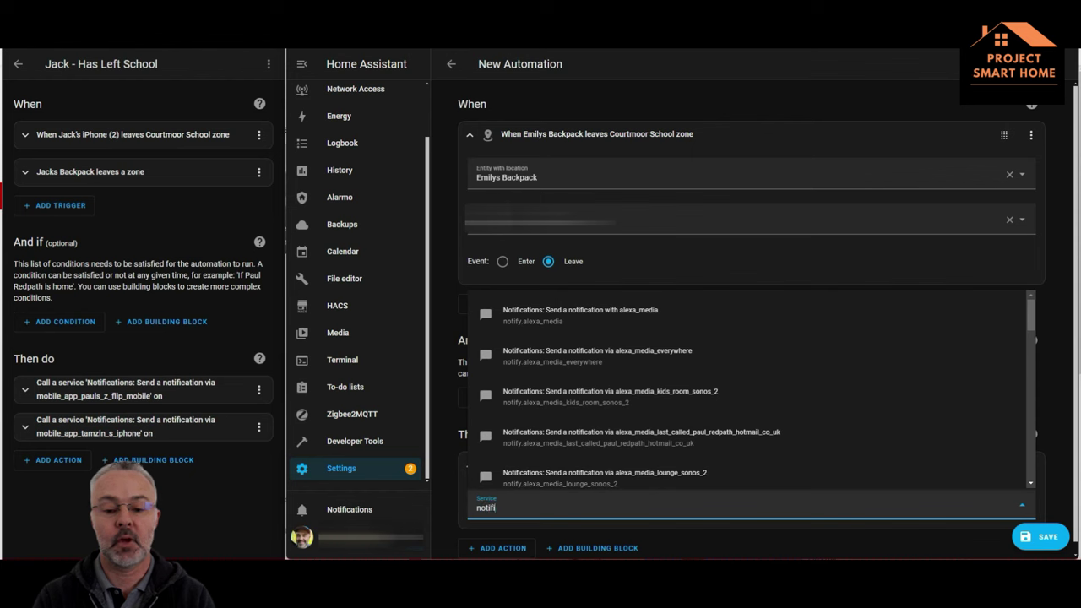
{"action": "scroll", "coordinate": [751, 389], "scroll_direction": "down", "scroll_amount": 2}
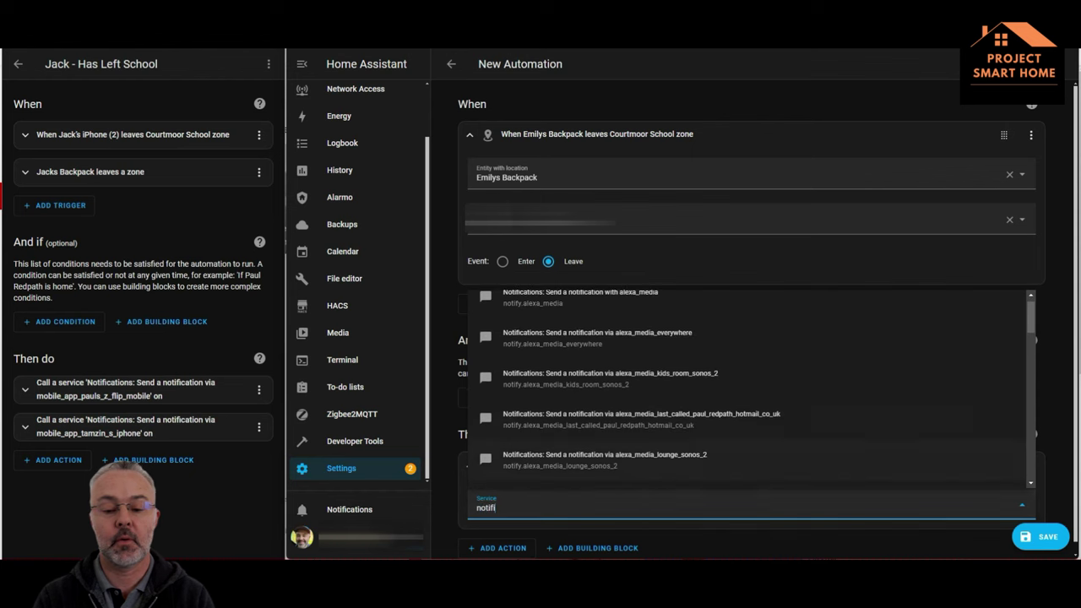
{"action": "scroll", "coordinate": [752, 388], "scroll_direction": "down", "scroll_amount": 4}
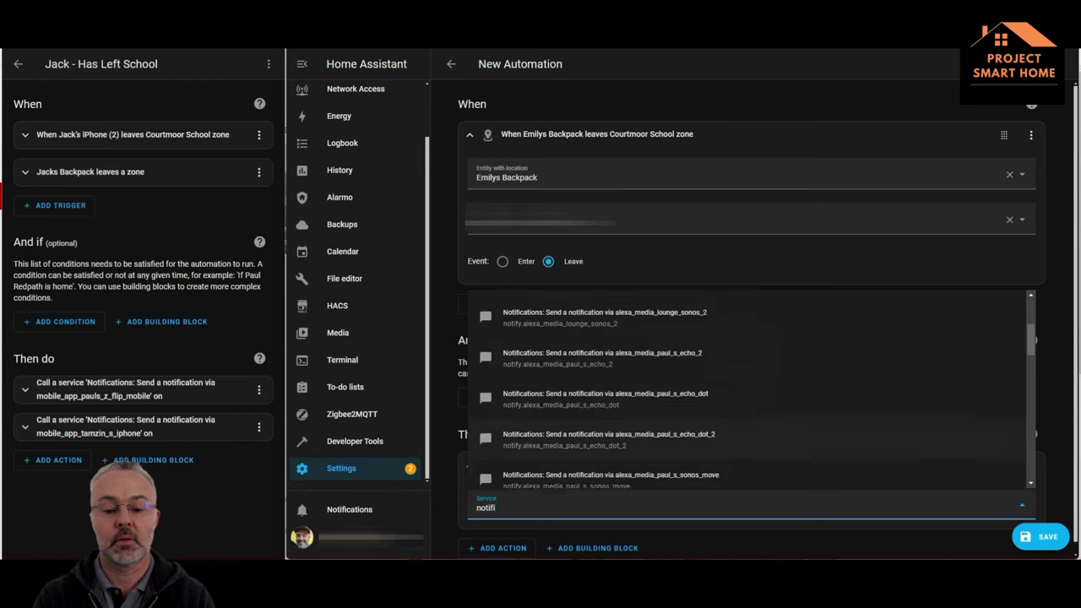
{"action": "scroll", "coordinate": [751, 388], "scroll_direction": "down", "scroll_amount": 3}
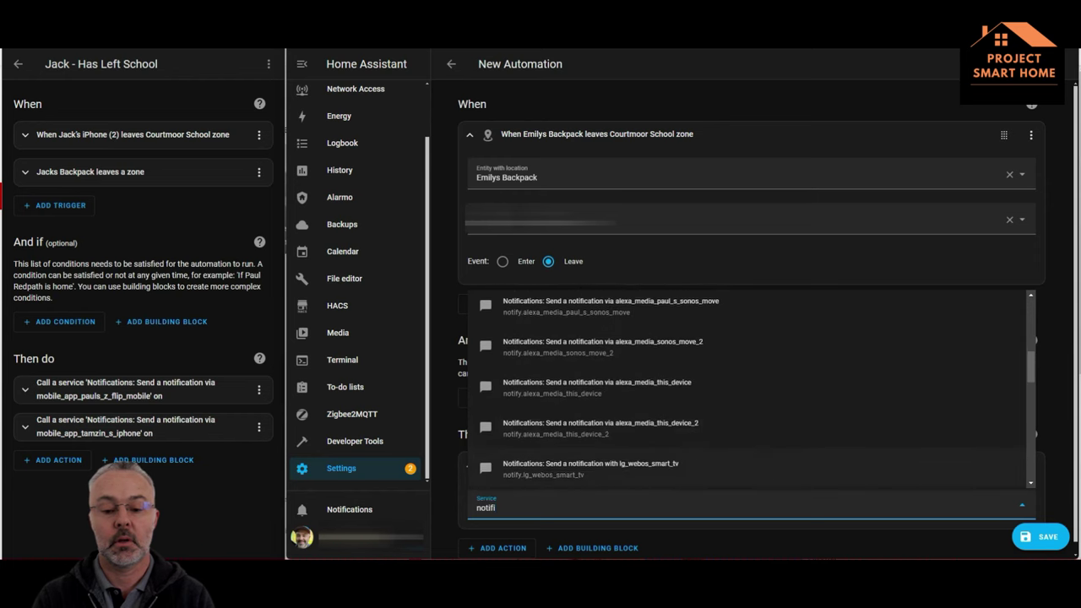
{"action": "scroll", "coordinate": [752, 388], "scroll_direction": "down", "scroll_amount": 4}
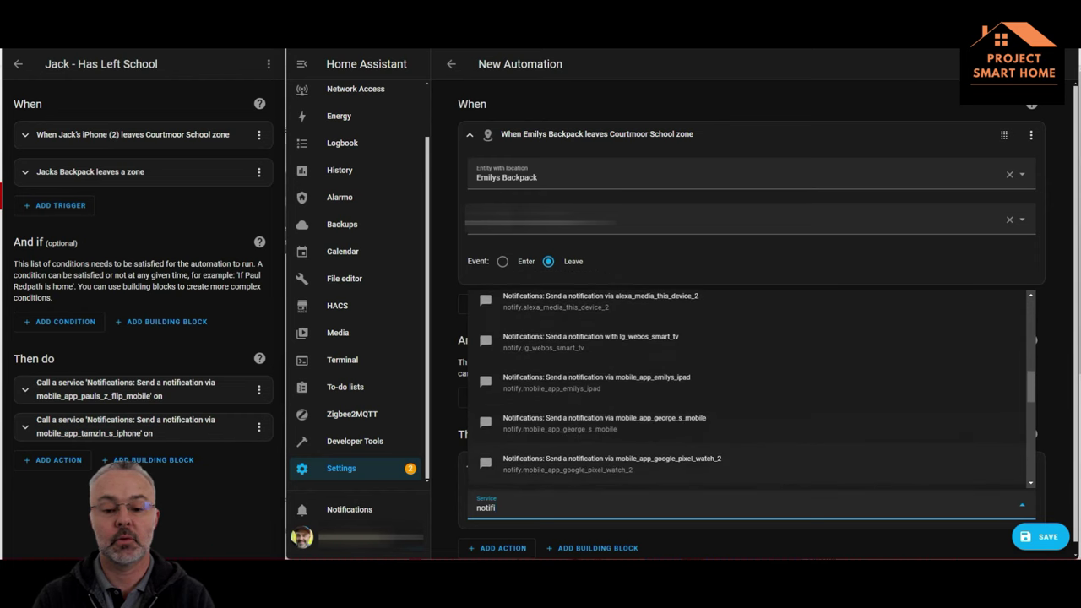
{"action": "scroll", "coordinate": [751, 389], "scroll_direction": "down", "scroll_amount": 1}
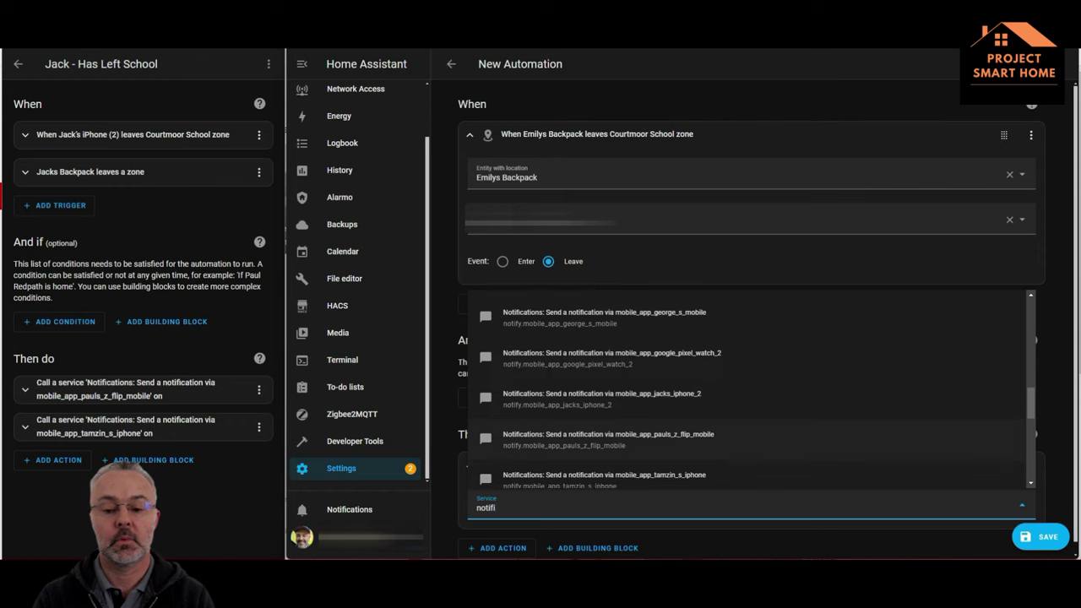
{"action": "left_click", "coordinate": [608, 440]}
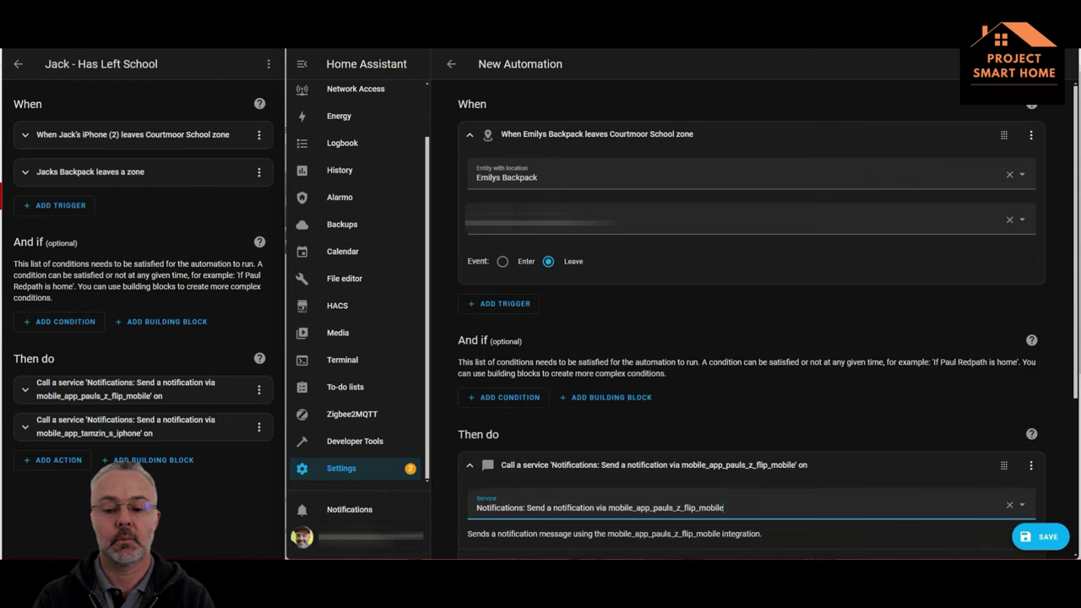
{"action": "scroll", "coordinate": [752, 326], "scroll_direction": "down", "scroll_amount": 3}
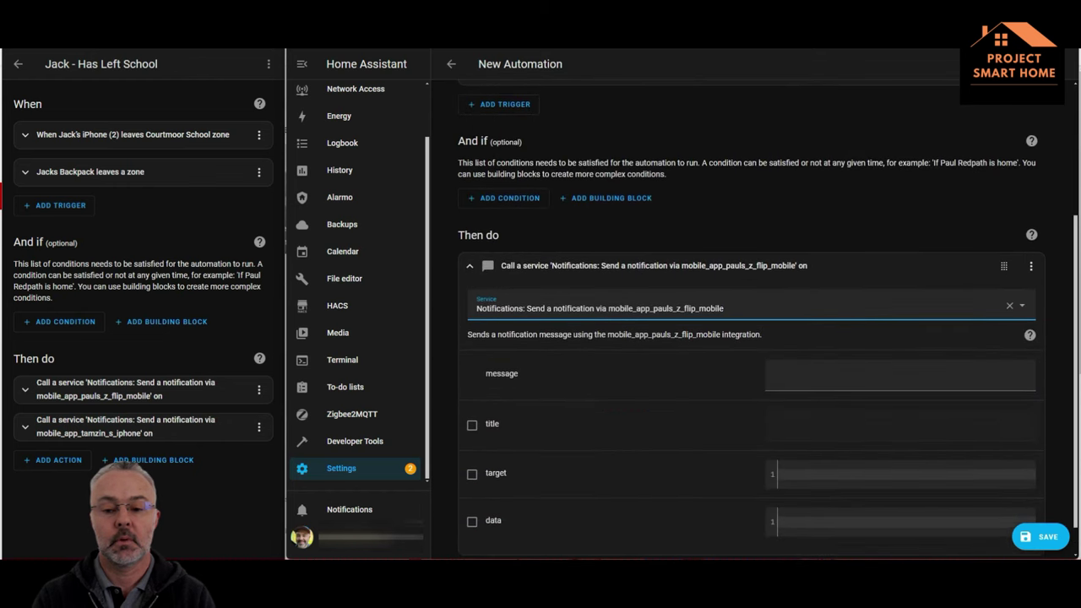
- Copy the message text from the Z Flip notification in the existing "Has Left School" automation into the new action's message
{"action": "left_click", "coordinate": [125, 390]}
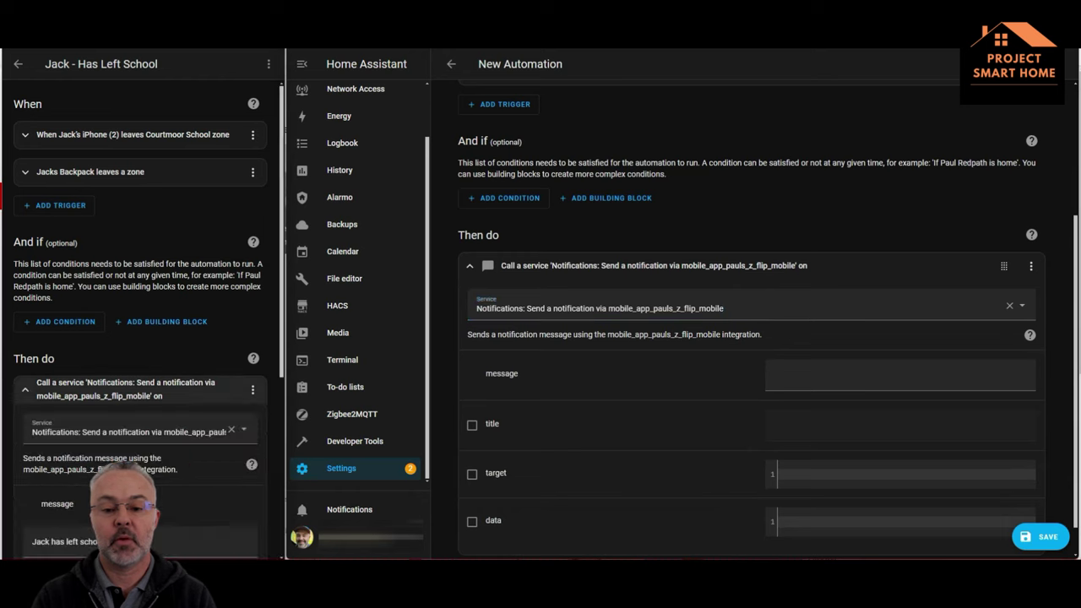
{"action": "scroll", "coordinate": [141, 321], "scroll_direction": "down", "scroll_amount": 2}
{"action": "triple_click", "coordinate": [145, 416]}
{"action": "key", "text": "ctrl+c"}
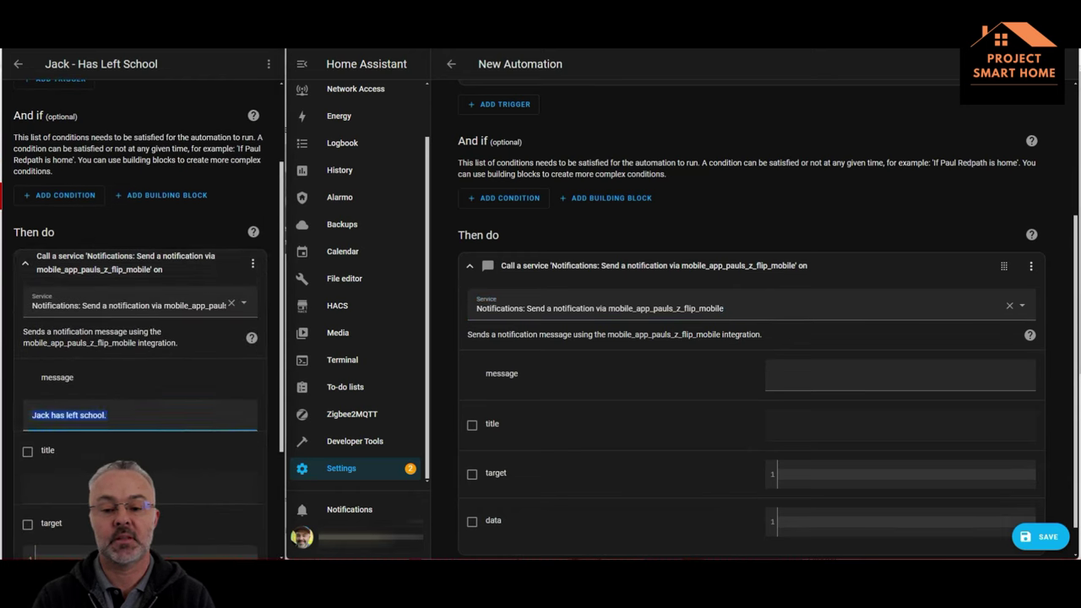
{"action": "left_click", "coordinate": [845, 375]}
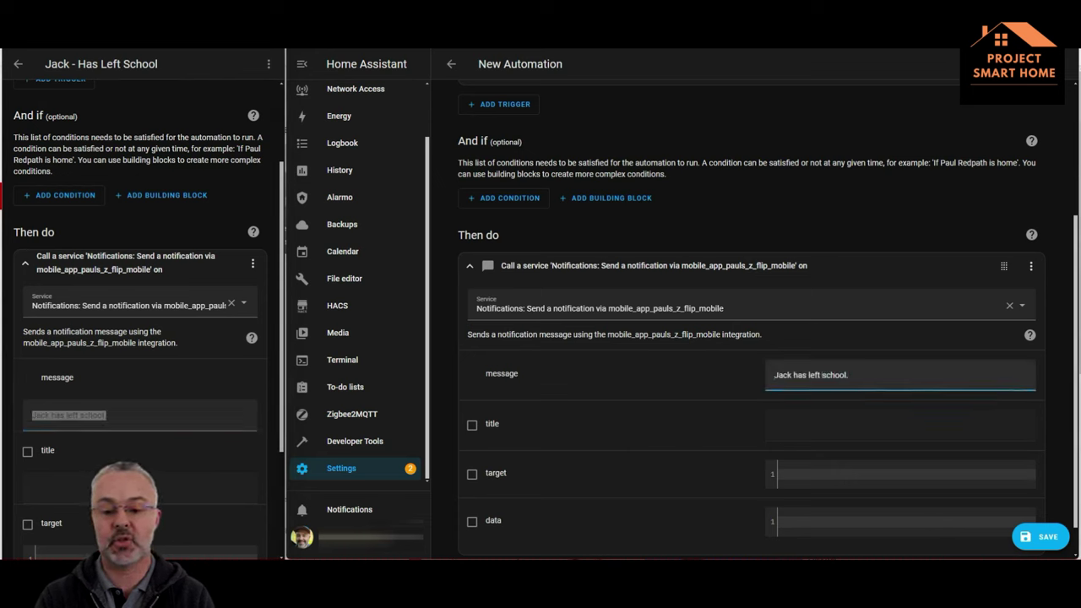
- Replace the child's name in the pasted message with the other child's name and collapse the action
{"action": "key", "text": "BackSpace"}
{"action": "key", "text": "BackSpace"}
{"action": "key", "text": "BackSpace"}
{"action": "key", "text": "BackSpace"}
{"action": "type", "text": "Emily"}
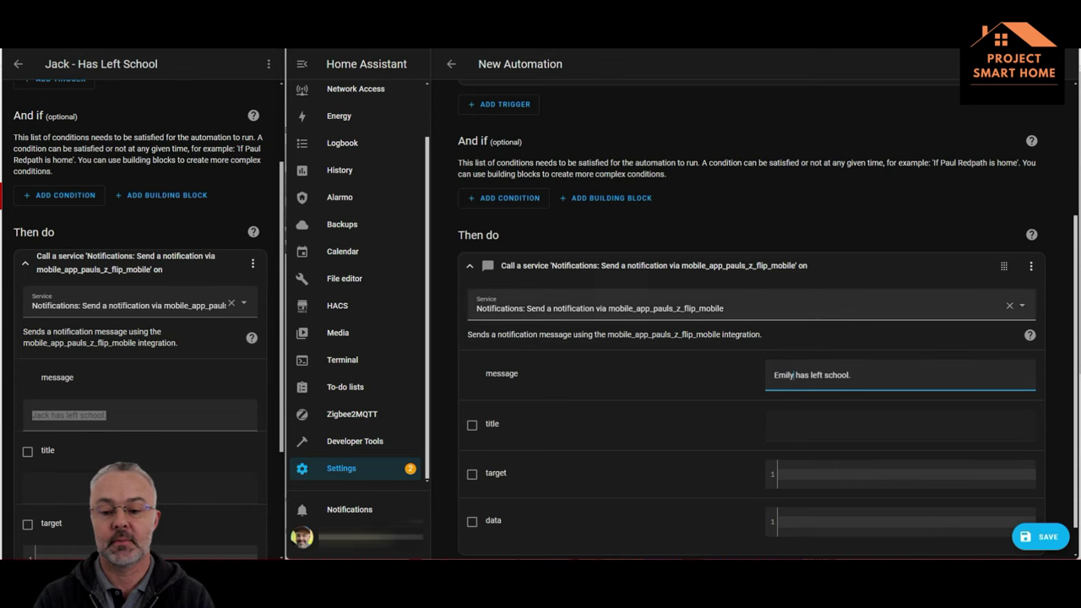
{"action": "left_click", "coordinate": [469, 266]}
- Add a second Call service action to the new automation
{"action": "left_click", "coordinate": [500, 498]}
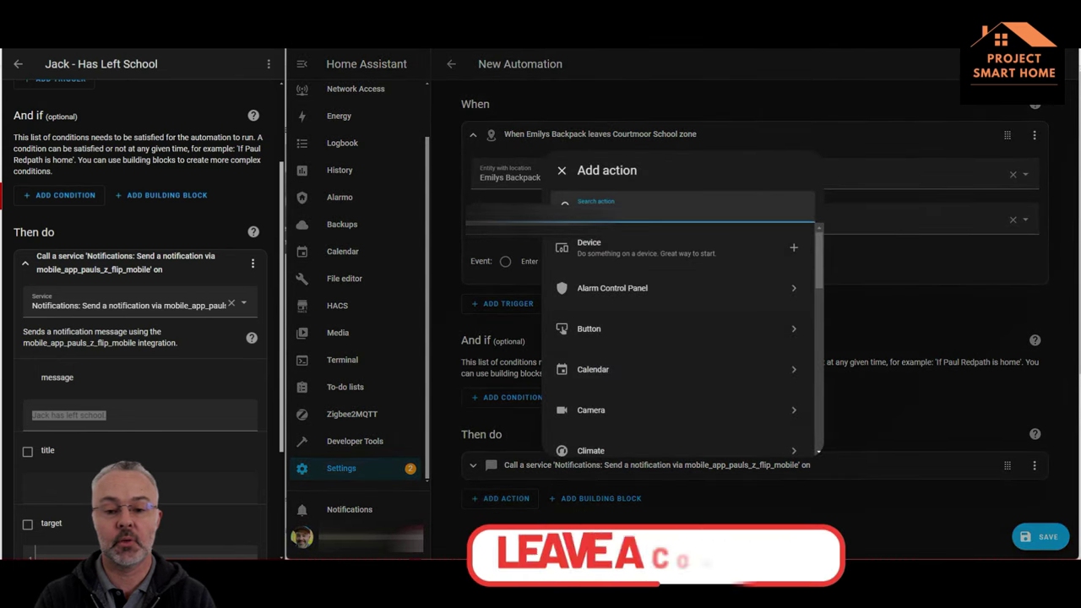
{"action": "type", "text": "call"}
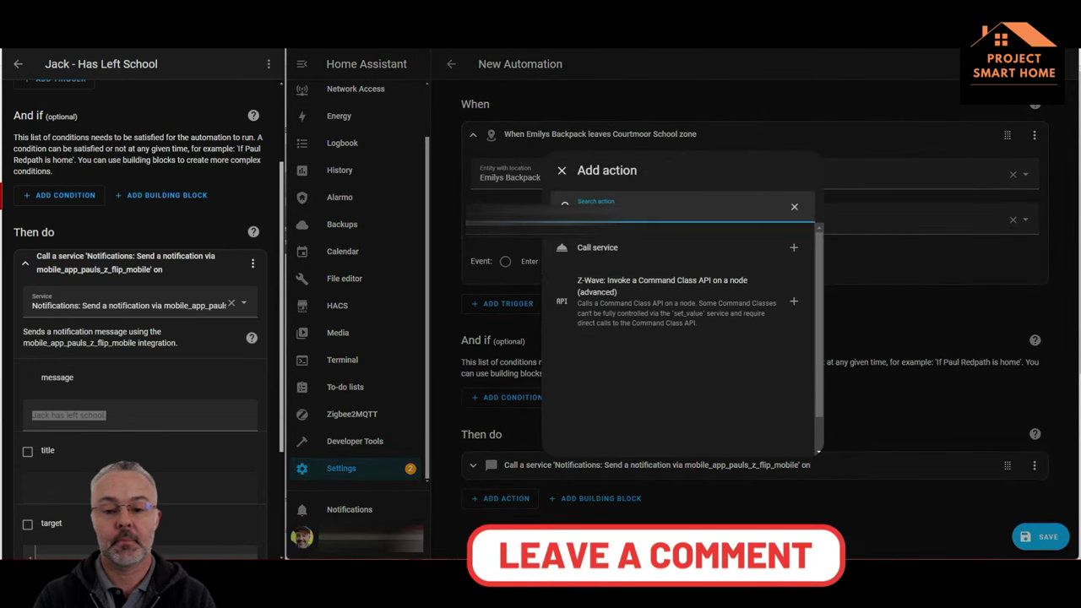
{"action": "type", "text": " se"}
{"action": "left_click", "coordinate": [609, 248]}
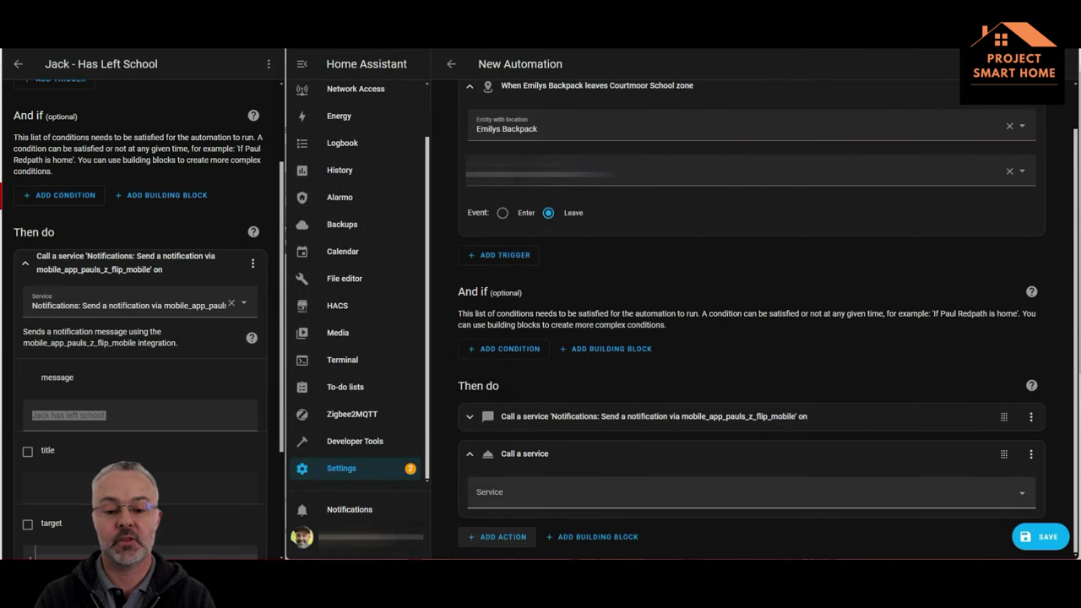
- Set the second action's service to the parent's iPhone notification used in the existing automation, searching for "noti"
{"action": "type", "text": "noti"}
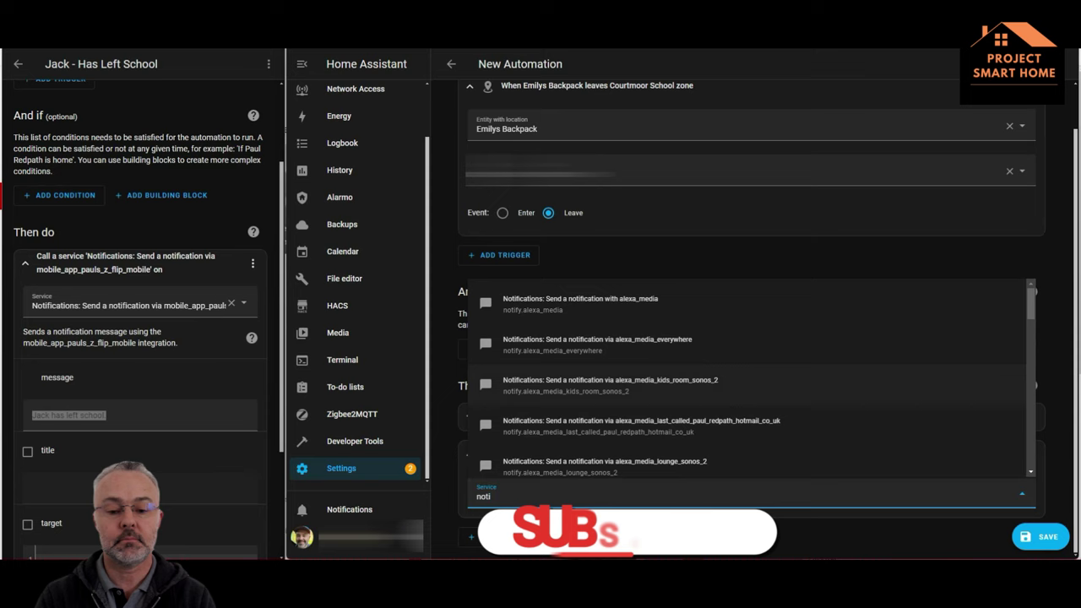
{"action": "scroll", "coordinate": [748, 406], "scroll_direction": "down", "scroll_amount": 5}
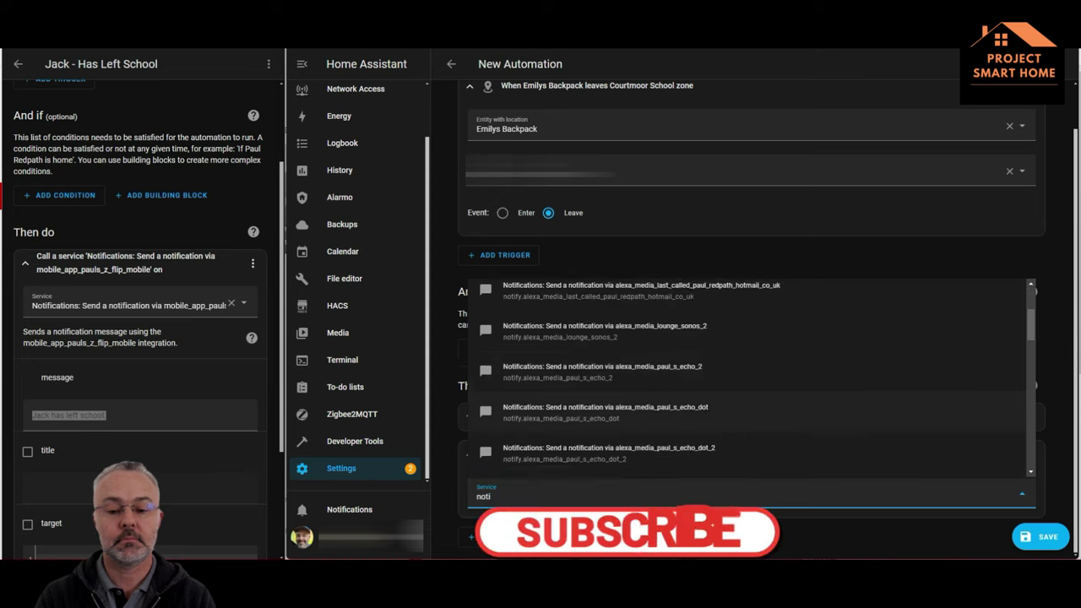
{"action": "scroll", "coordinate": [748, 406], "scroll_direction": "down", "scroll_amount": 3}
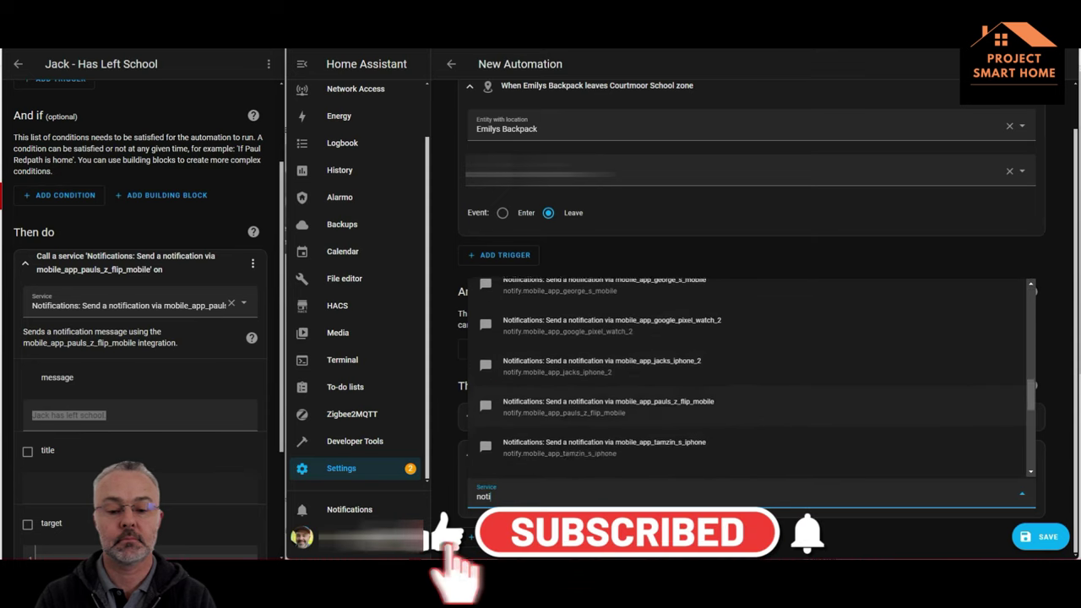
{"action": "left_click", "coordinate": [747, 440]}
- Paste the copied message into the iPhone notification and change the child's name to the one who owns the tracked backpack
{"action": "scroll", "coordinate": [747, 422], "scroll_direction": "down", "scroll_amount": 2}
{"action": "left_click", "coordinate": [900, 408]}
{"action": "key", "text": "ctrl+v"}
{"action": "left_click", "coordinate": [792, 408]}
{"action": "key", "text": "BackSpace"}
{"action": "key", "text": "BackSpace"}
{"action": "key", "text": "BackSpace"}
{"action": "key", "text": "BackSpace"}
{"action": "type", "text": "Emily"}
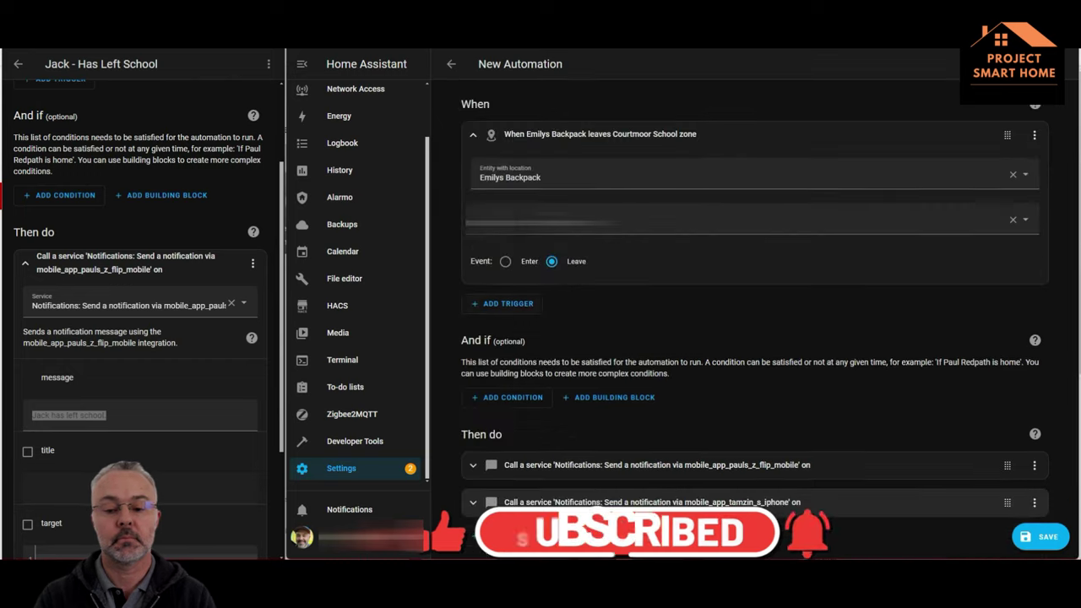
- Collapse the expanded notification in the existing automation and the zone trigger in the new automation
{"action": "scroll", "coordinate": [796, 408], "scroll_direction": "up", "scroll_amount": 3}
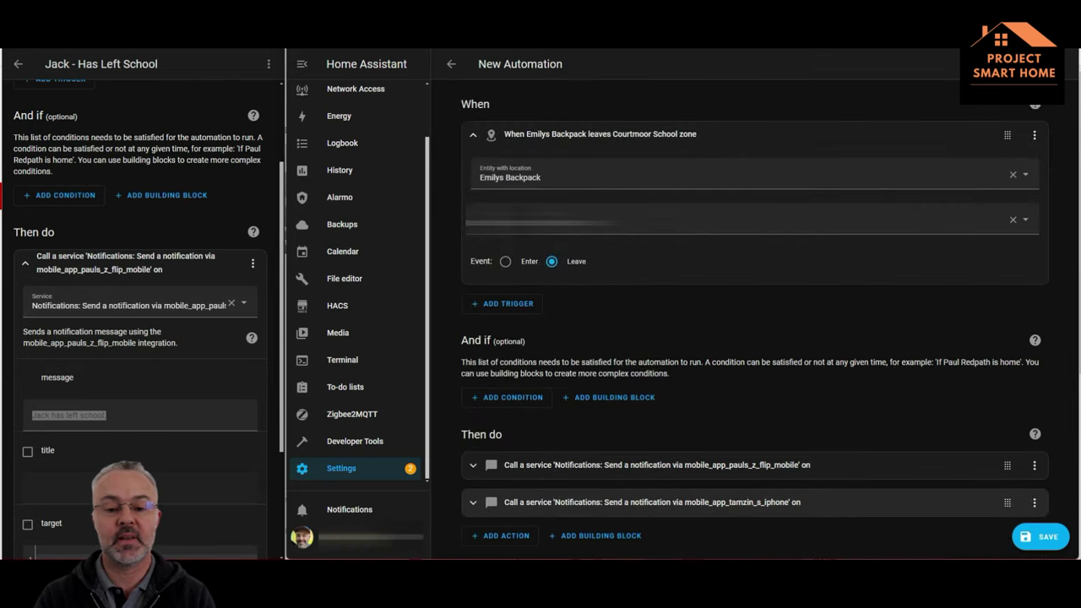
{"action": "left_click", "coordinate": [25, 263]}
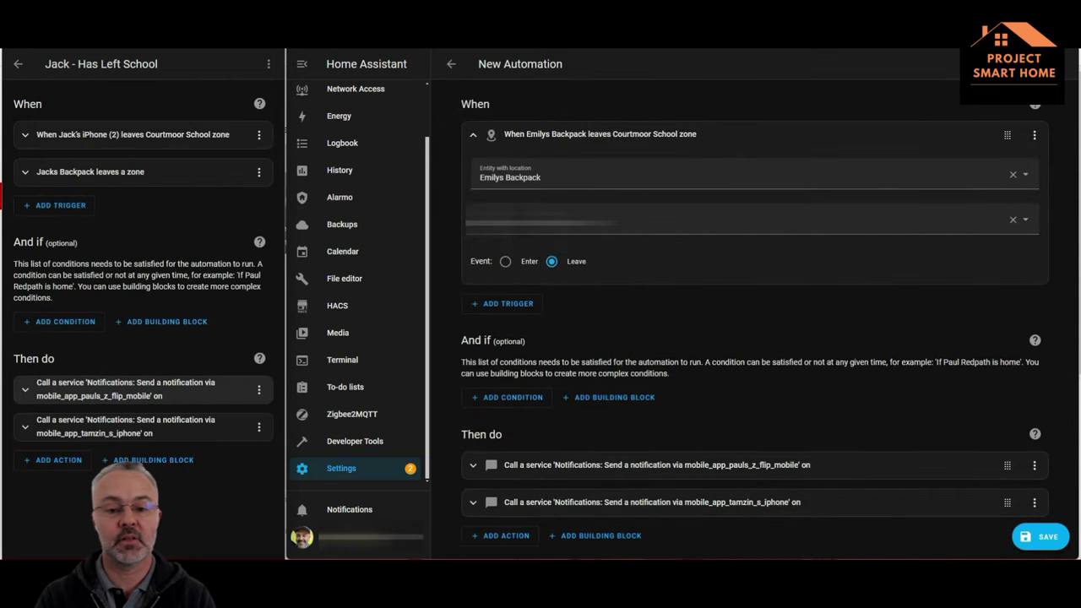
{"action": "left_click", "coordinate": [473, 134]}
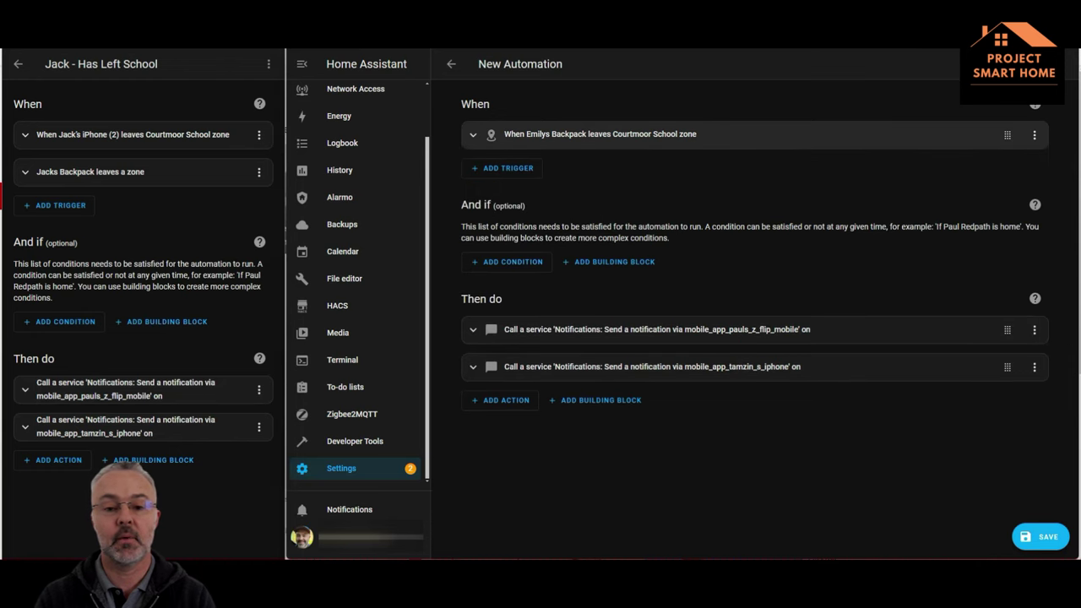
- Start saving the new automation and begin replacing its default name
{"action": "left_click", "coordinate": [1041, 536]}
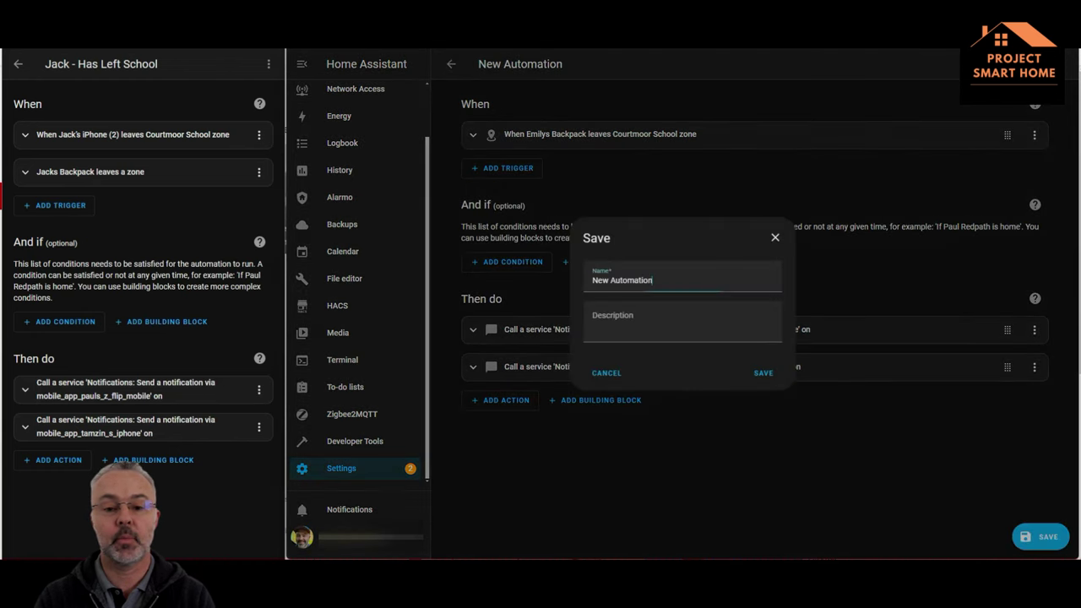
{"action": "key", "text": "ctrl+a"}
{"action": "type", "text": "E"}
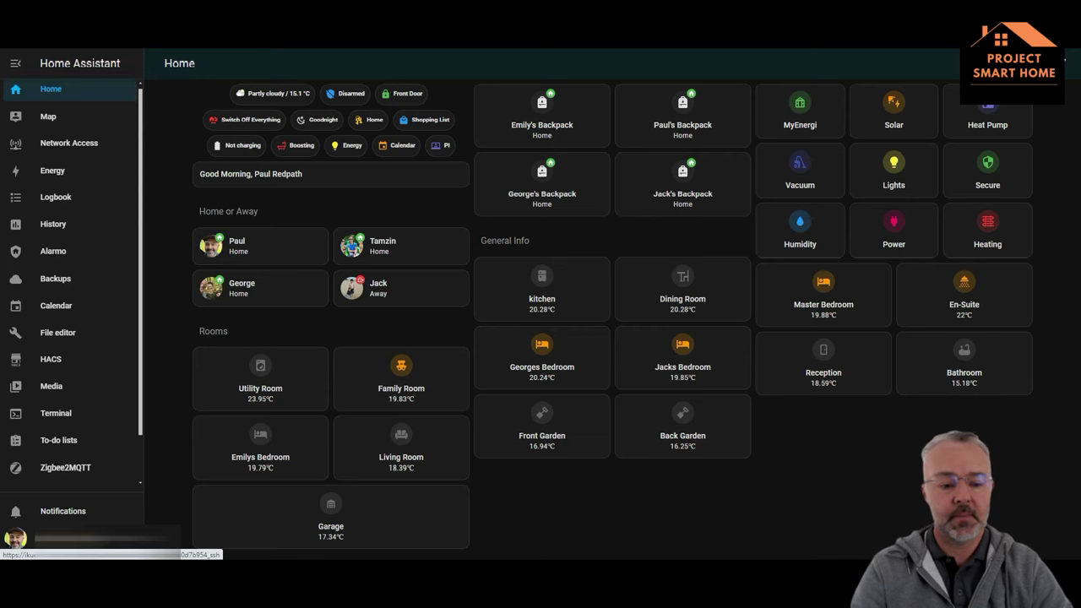
- Search the automations list for "home" and open the first child's "Welcome Home" automation in the results
{"action": "scroll", "coordinate": [71, 94], "scroll_direction": "down", "scroll_amount": 2}
{"action": "left_click", "coordinate": [55, 470]}
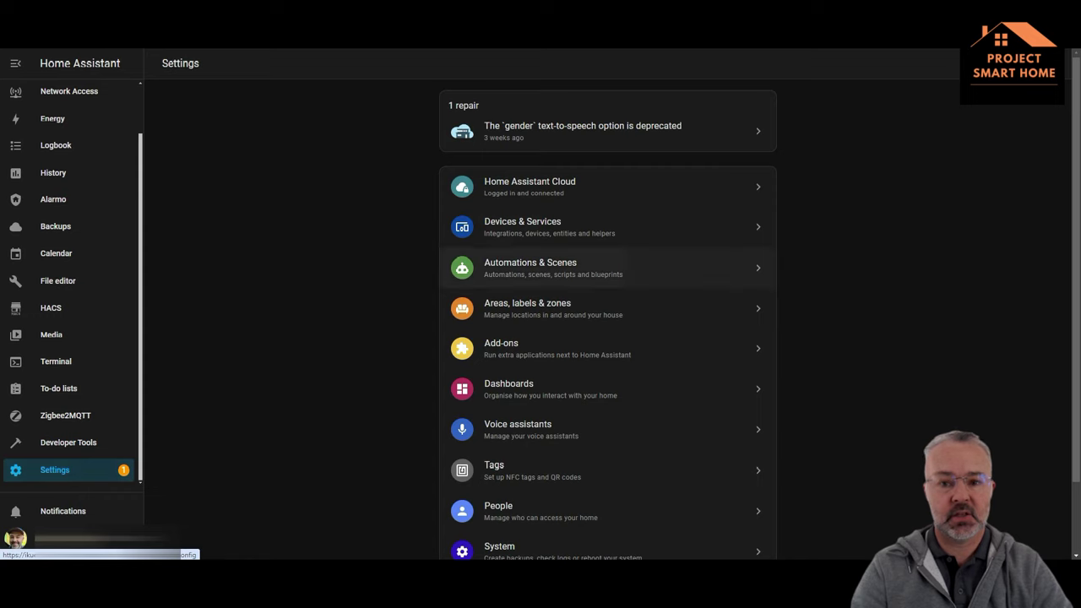
{"action": "left_click", "coordinate": [530, 268]}
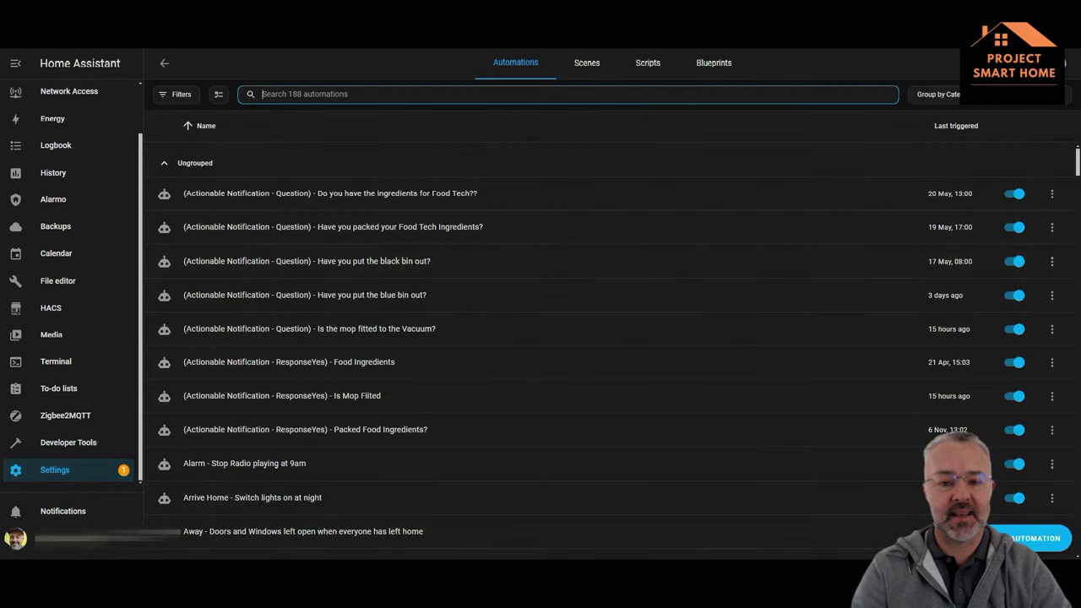
{"action": "type", "text": "home"}
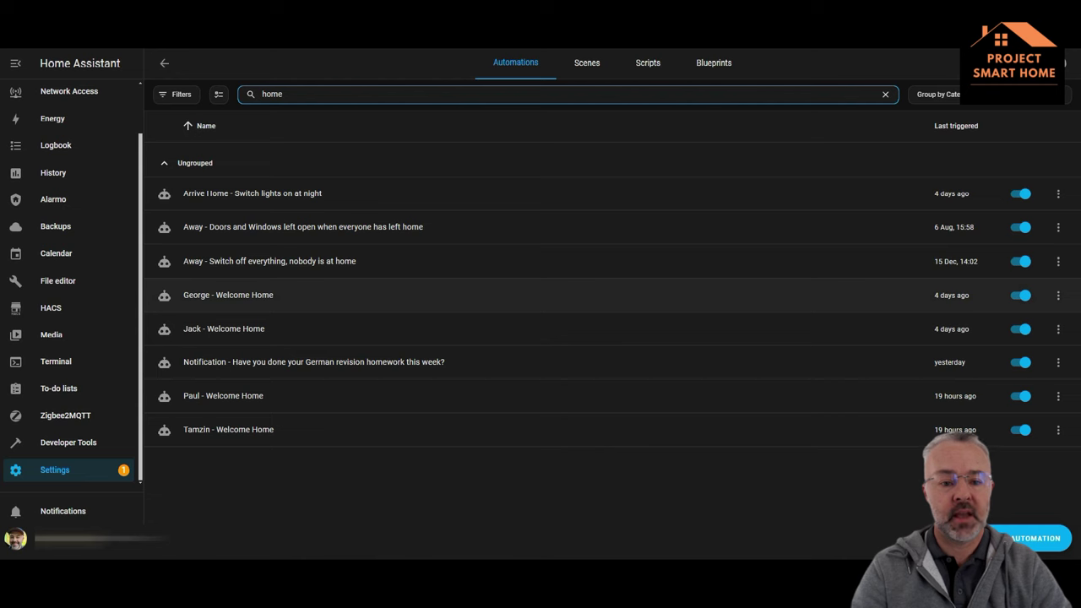
{"action": "left_click", "coordinate": [530, 295]}
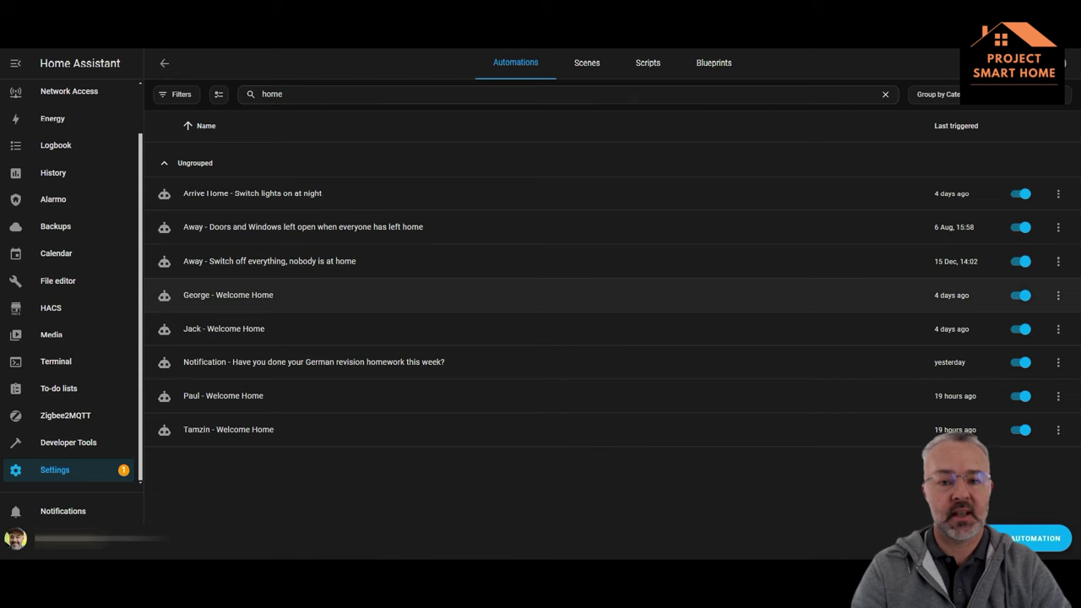
{"action": "left_click", "coordinate": [338, 295]}
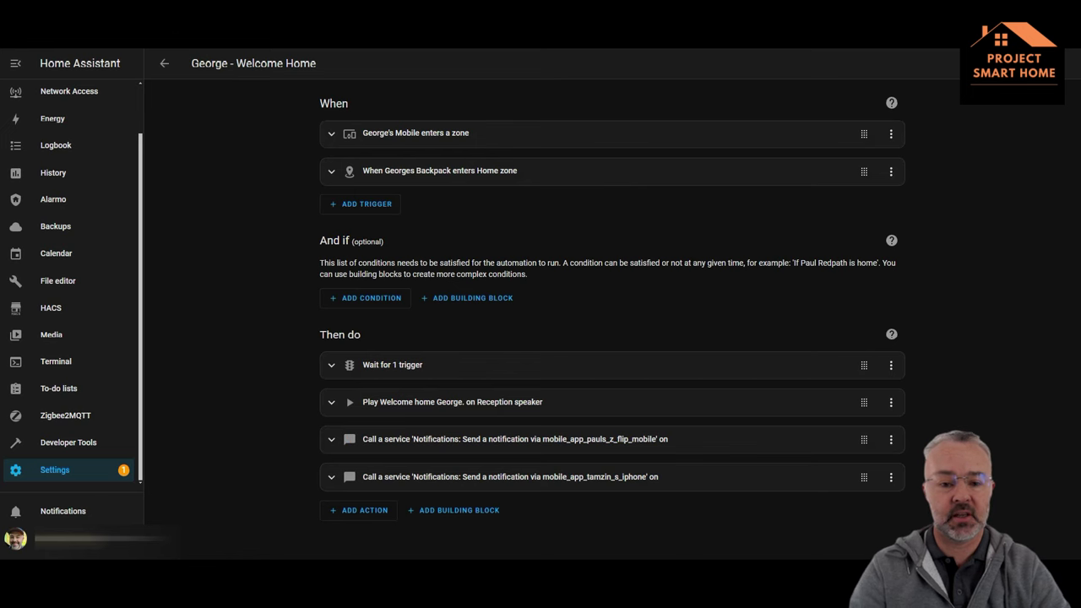
- Examine the settings of the backpack and mobile Home zone triggers, collapsing both once viewed
{"action": "left_click", "coordinate": [440, 171]}
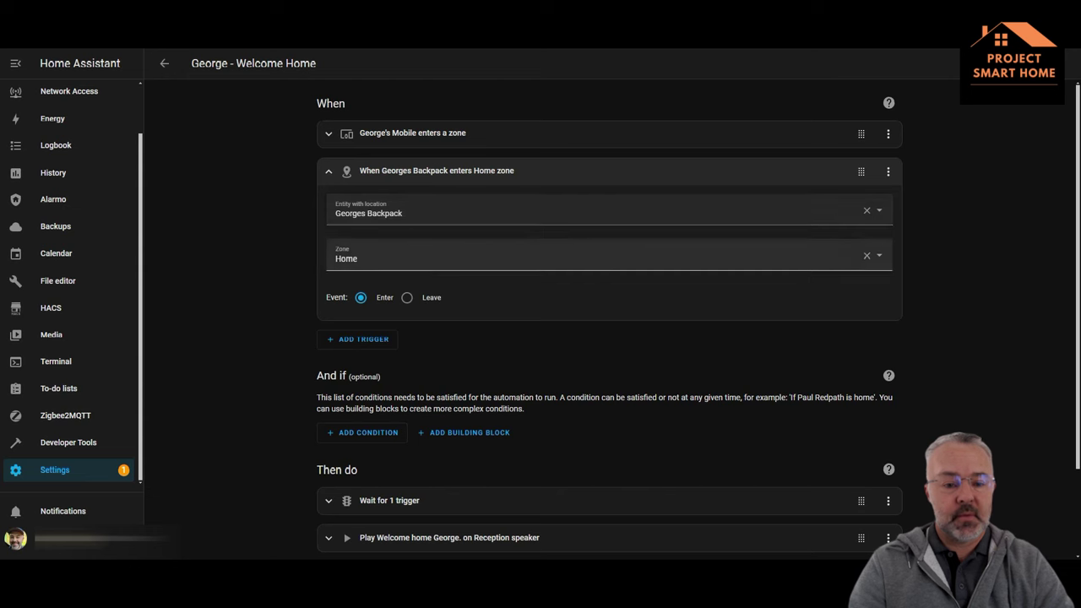
{"action": "left_click", "coordinate": [412, 132]}
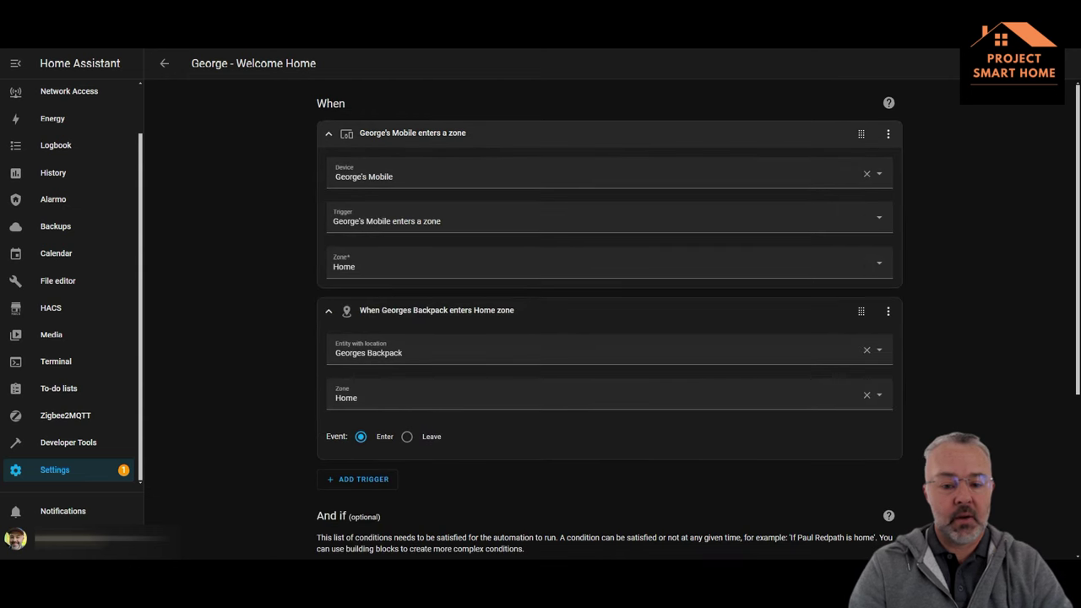
{"action": "left_click", "coordinate": [412, 134]}
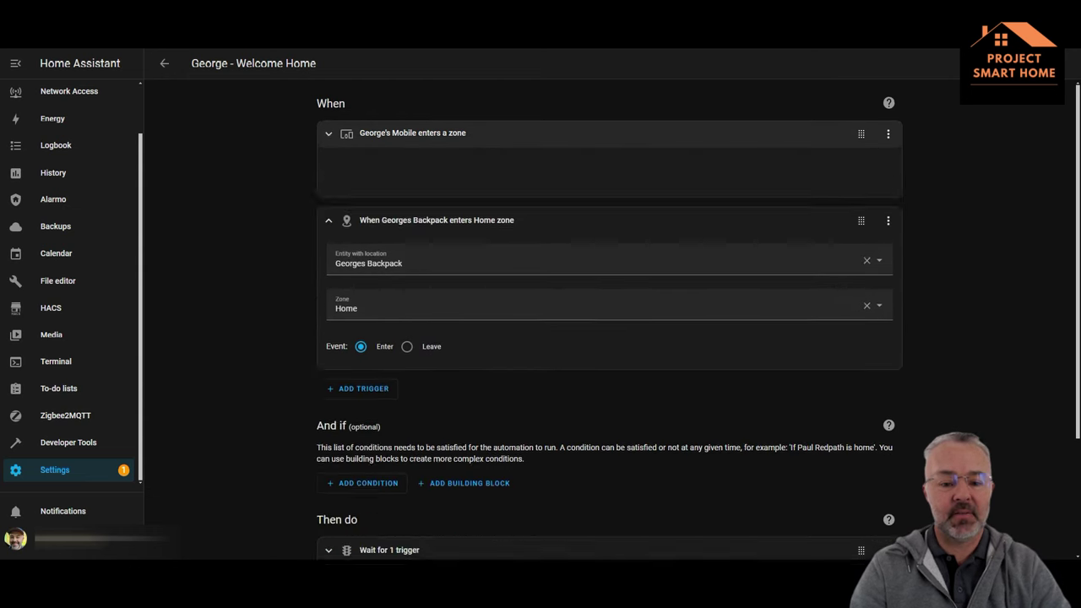
{"action": "left_click", "coordinate": [435, 170]}
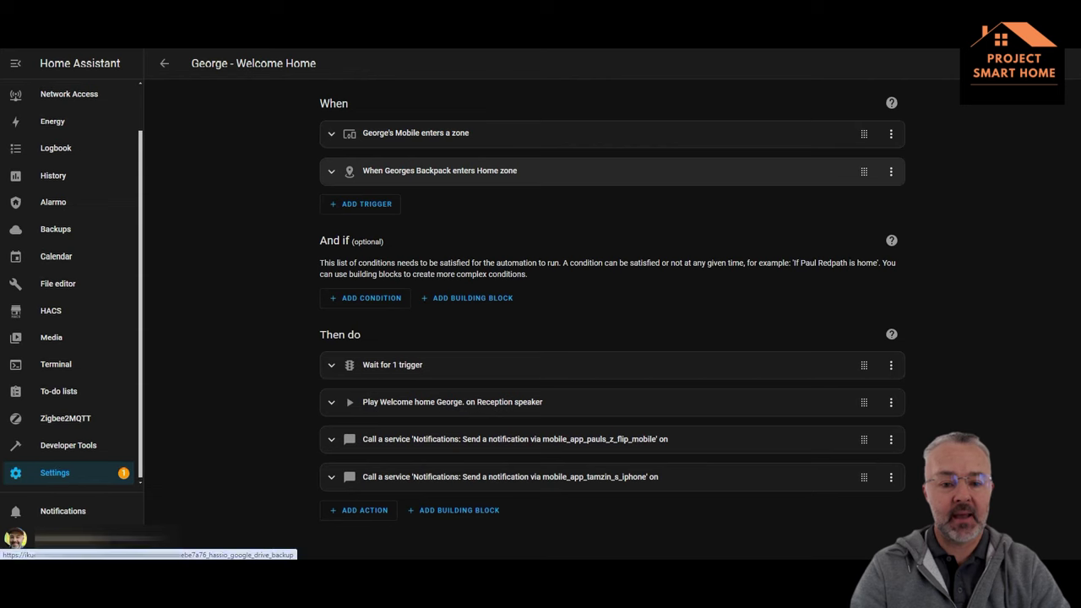
- Open the Map view to look at the tracked locations
{"action": "scroll", "coordinate": [69, 144], "scroll_direction": "up", "scroll_amount": 3}
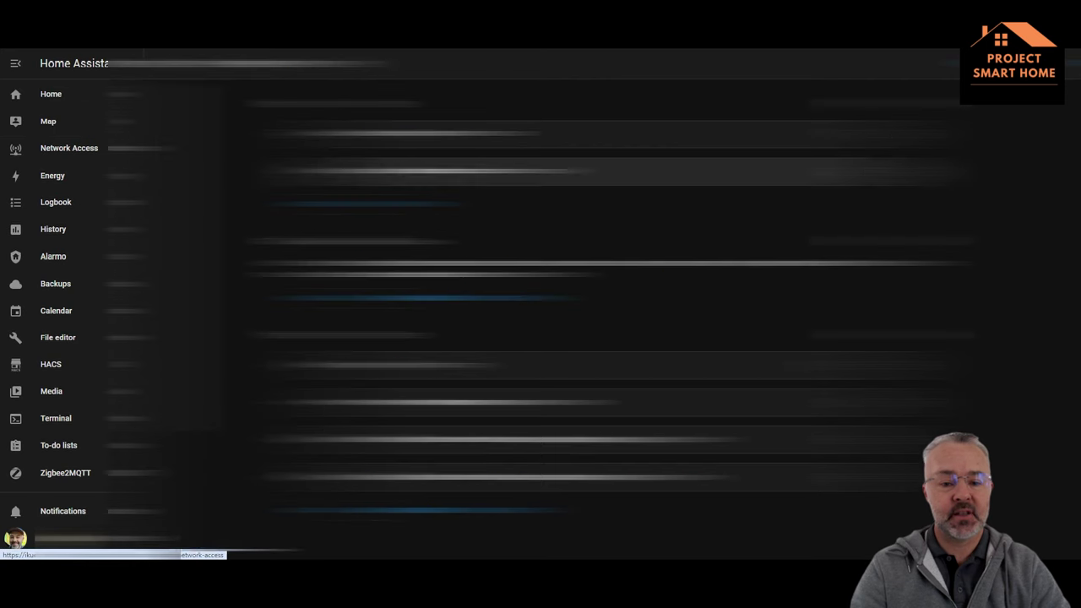
{"action": "left_click", "coordinate": [48, 121]}
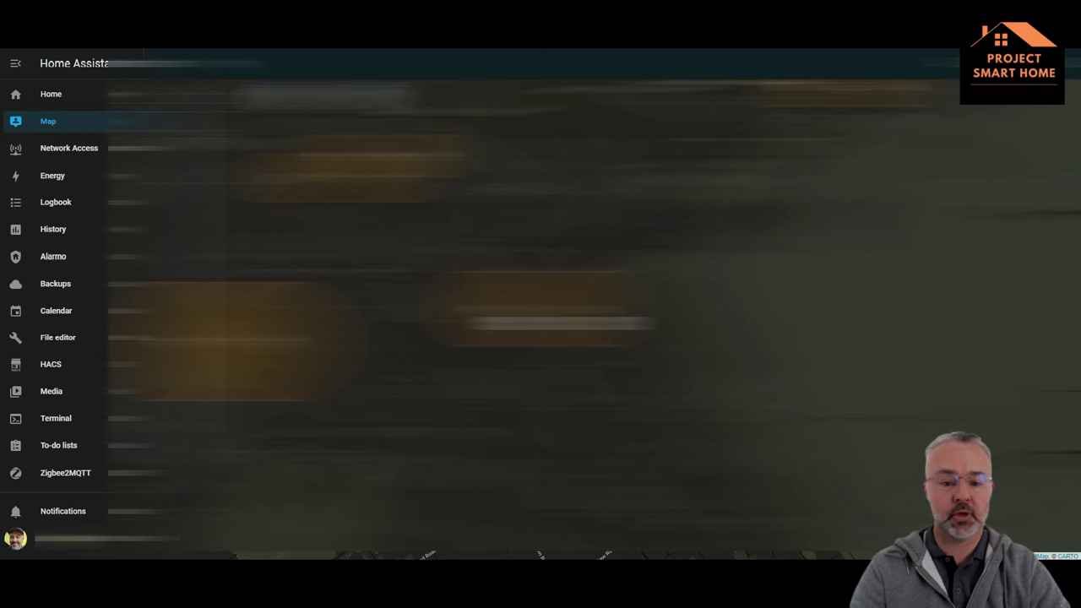
- Go back to the automations list in Settings, filter it by "home" and reopen the first child's "Welcome Home" automation
{"action": "scroll", "coordinate": [59, 443], "scroll_direction": "down", "scroll_amount": 2}
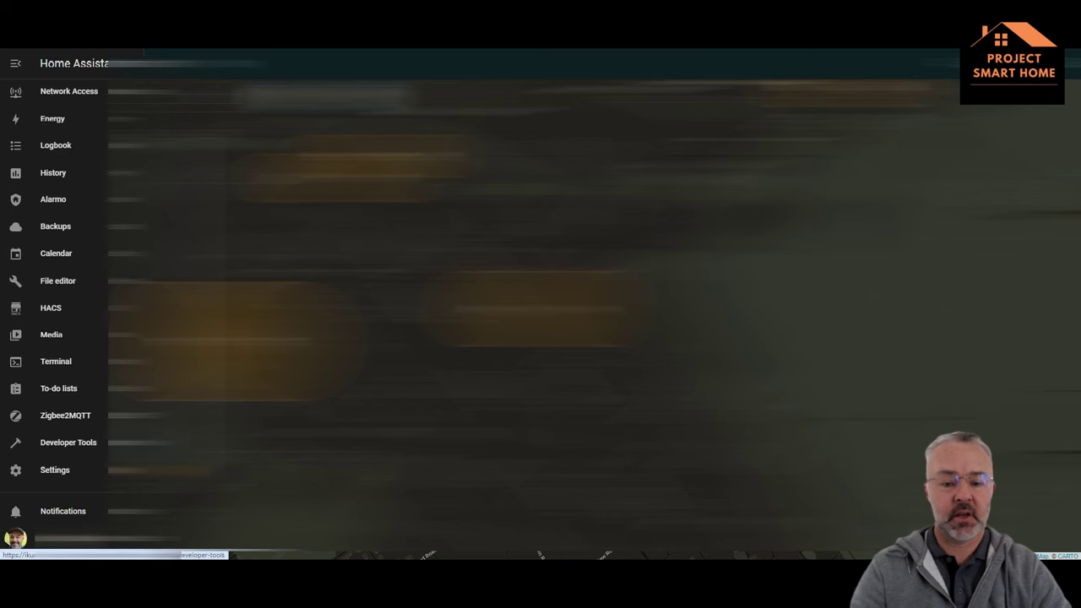
{"action": "left_click", "coordinate": [55, 470]}
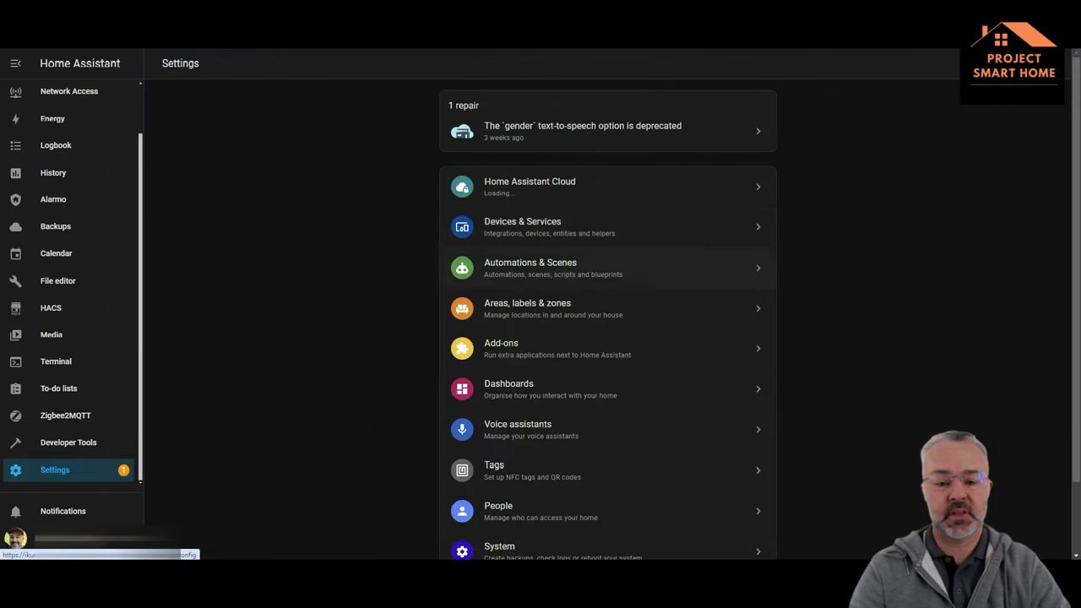
{"action": "left_click", "coordinate": [530, 267]}
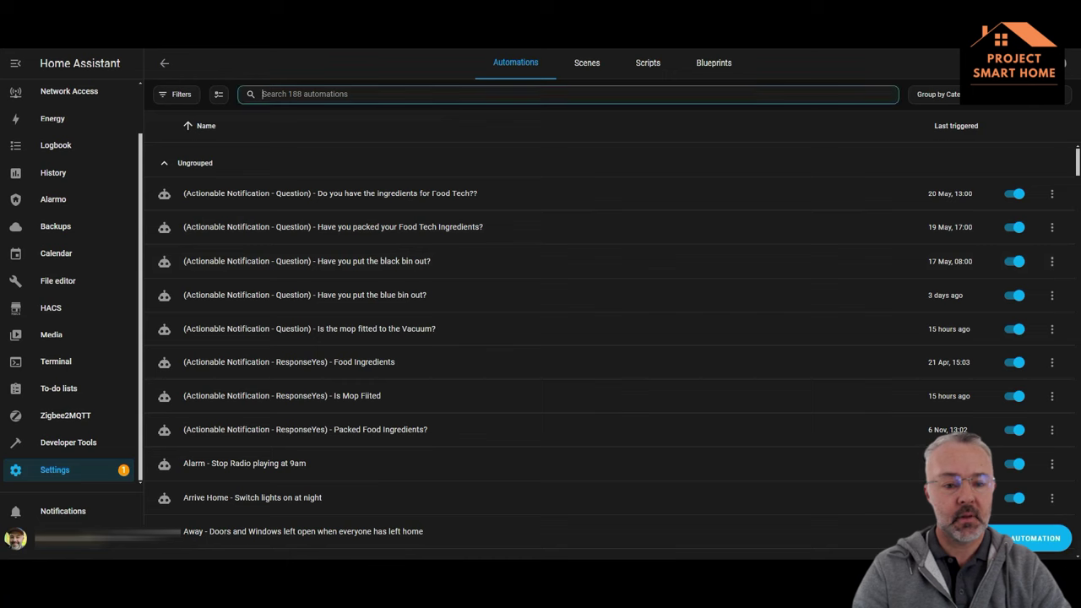
{"action": "type", "text": "home"}
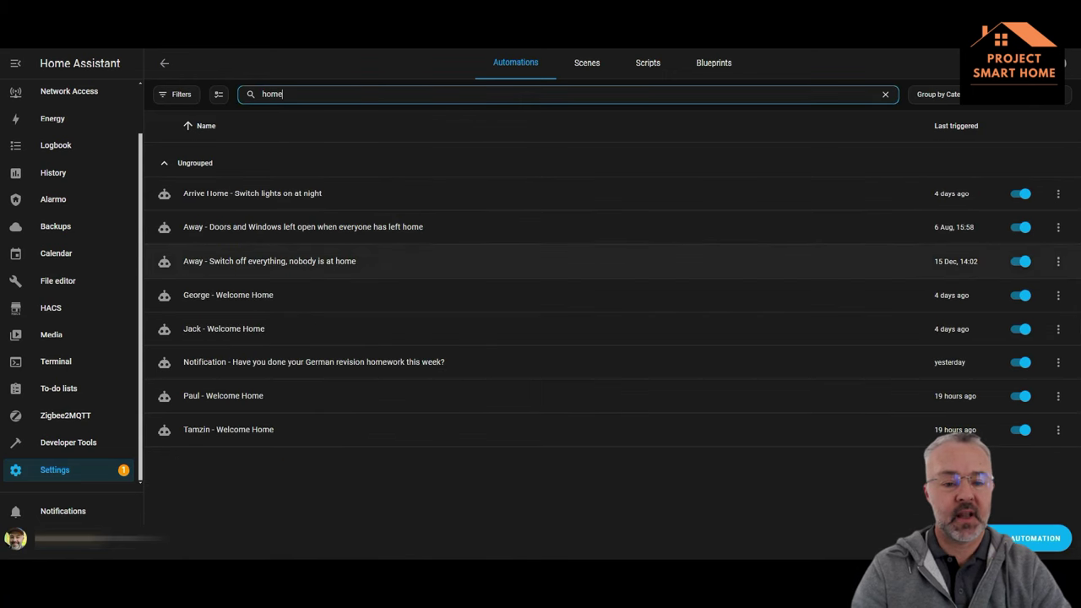
{"action": "left_click", "coordinate": [228, 295]}
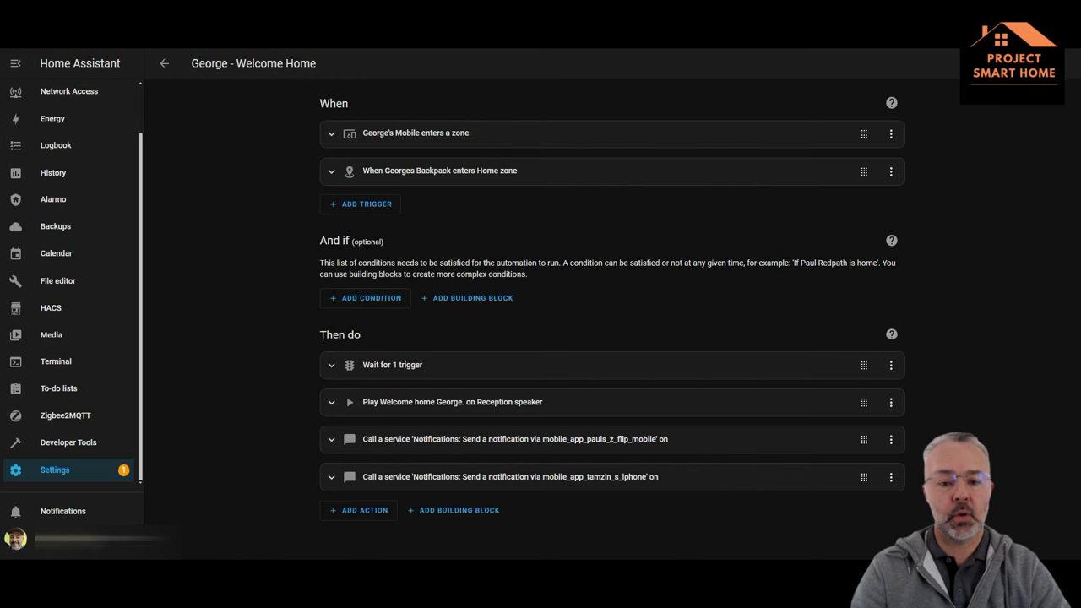
- Examine the "Wait for 1 trigger" action, including its timeout and front door sensor trigger, and collapse it once viewed
{"action": "left_click", "coordinate": [392, 365]}
{"action": "scroll", "coordinate": [608, 338], "scroll_direction": "down", "scroll_amount": 3}
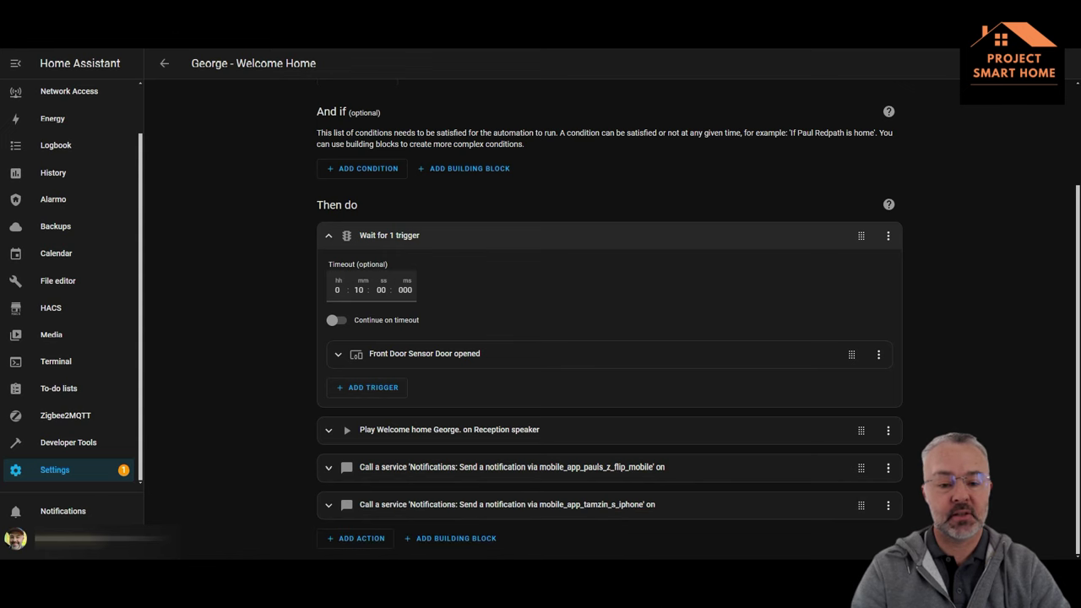
{"action": "left_click", "coordinate": [424, 354]}
{"action": "scroll", "coordinate": [608, 355], "scroll_direction": "down", "scroll_amount": 1}
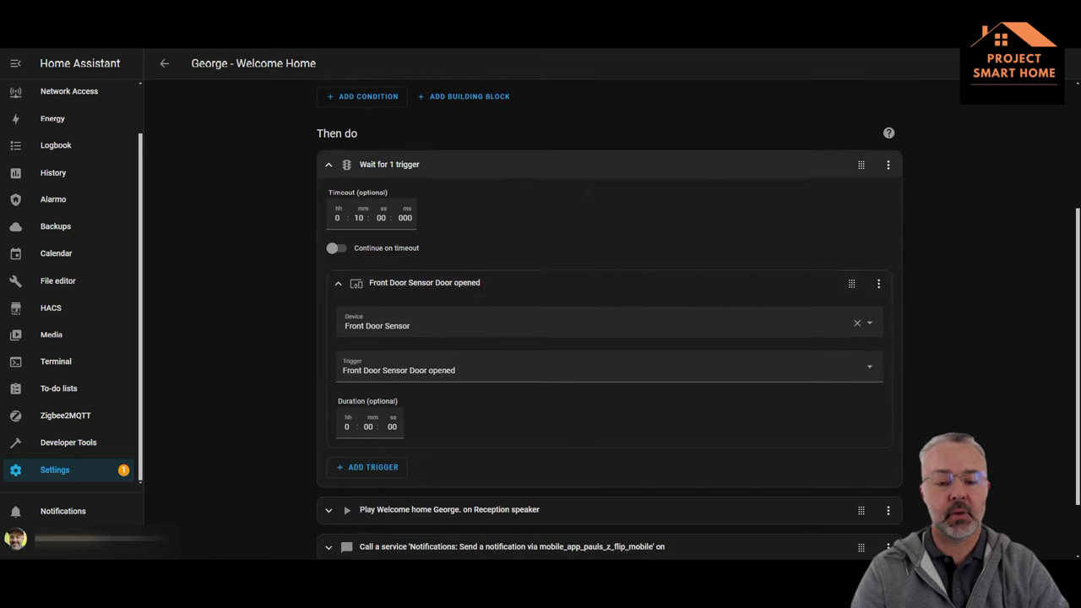
{"action": "left_click", "coordinate": [414, 165]}
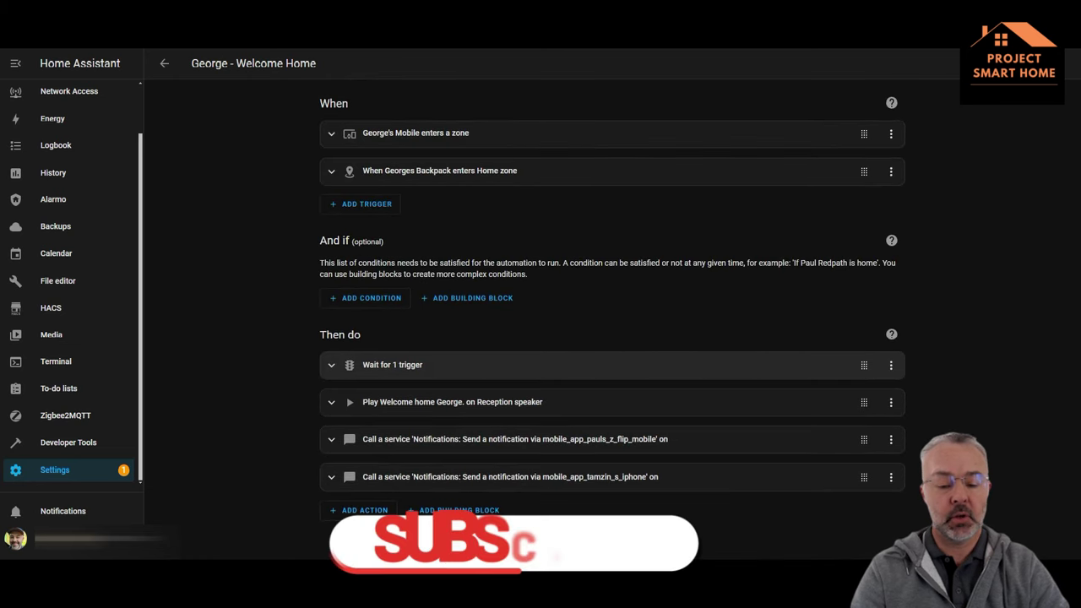
- Examine the Reception speaker play action and its Google text-to-speech message, leaving both unchanged and collapsing the action
{"action": "left_click", "coordinate": [452, 402]}
{"action": "scroll", "coordinate": [452, 402], "scroll_direction": "down", "scroll_amount": 3}
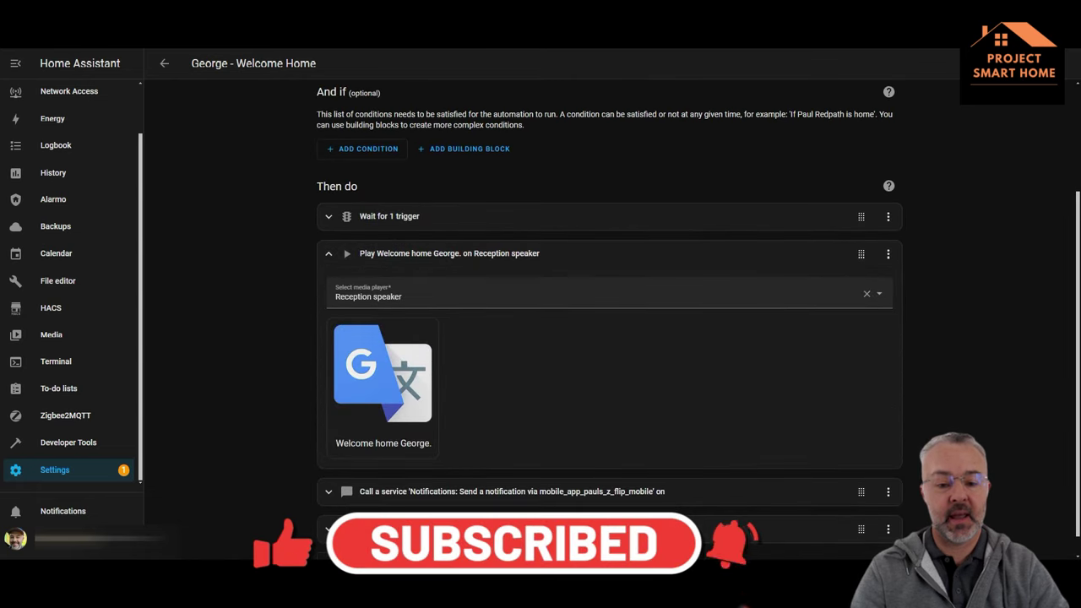
{"action": "left_click", "coordinate": [382, 380]}
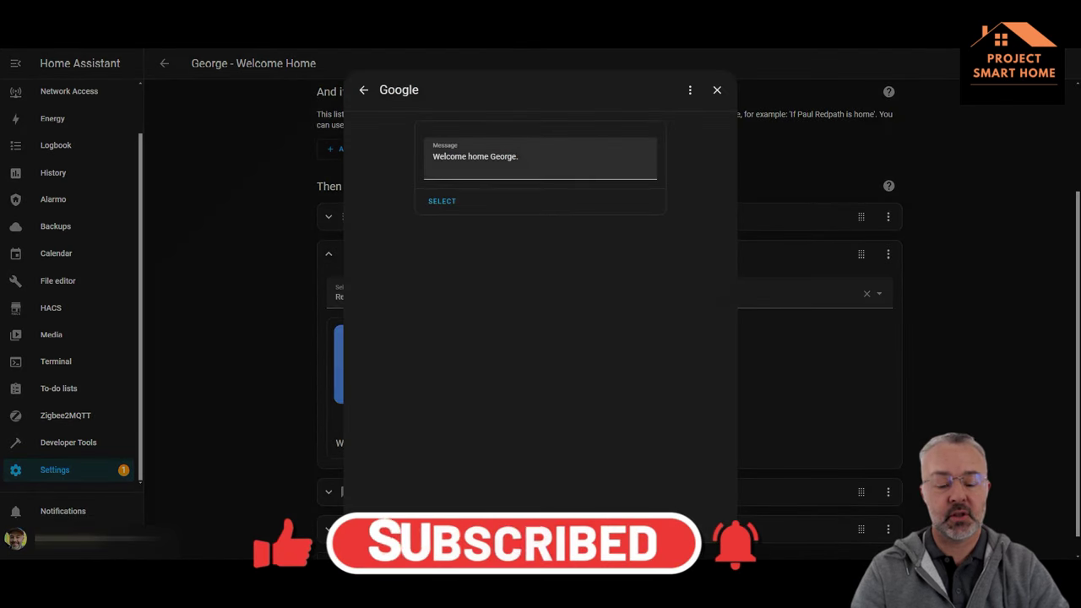
{"action": "left_click", "coordinate": [717, 90]}
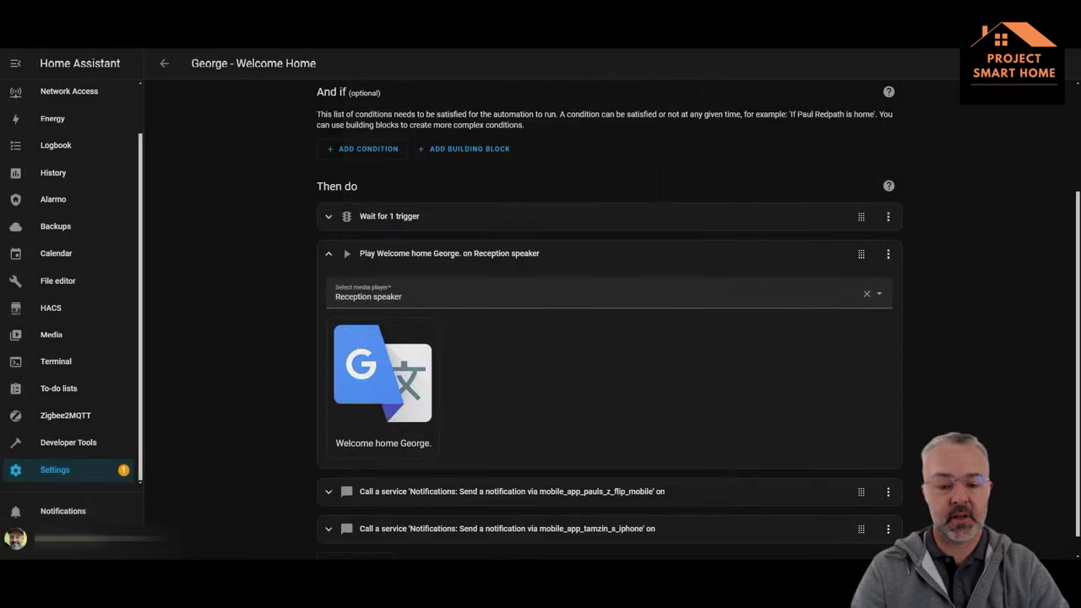
{"action": "left_click", "coordinate": [450, 253]}
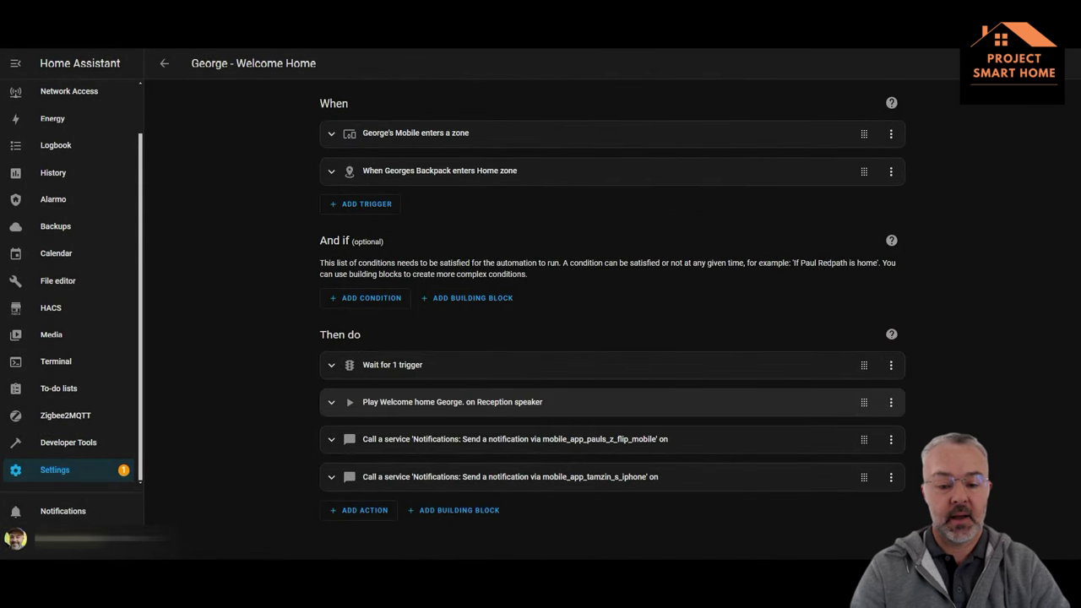
- Examine the message settings of both phone notification actions, collapsing each once viewed
{"action": "left_click", "coordinate": [331, 439]}
{"action": "scroll", "coordinate": [608, 338], "scroll_direction": "down", "scroll_amount": 2}
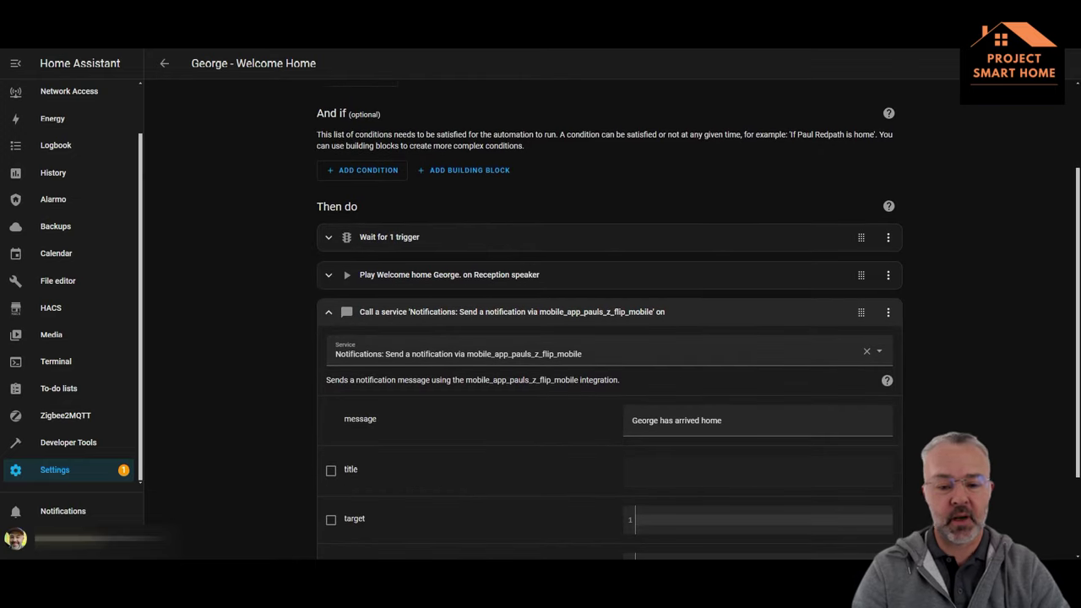
{"action": "left_click", "coordinate": [329, 312]}
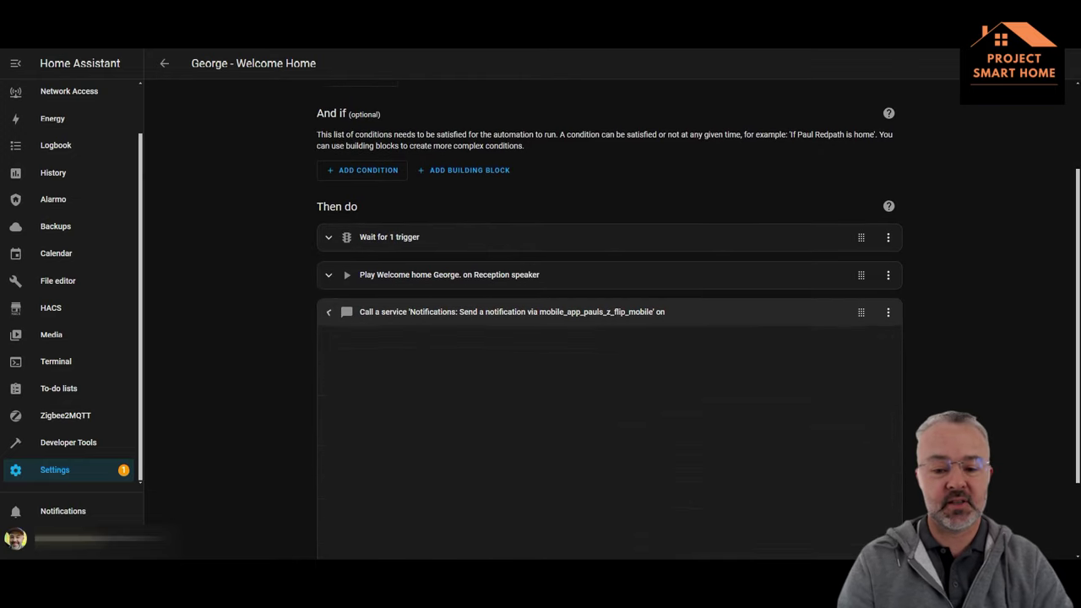
{"action": "left_click", "coordinate": [510, 478]}
{"action": "scroll", "coordinate": [510, 477], "scroll_direction": "down", "scroll_amount": 2}
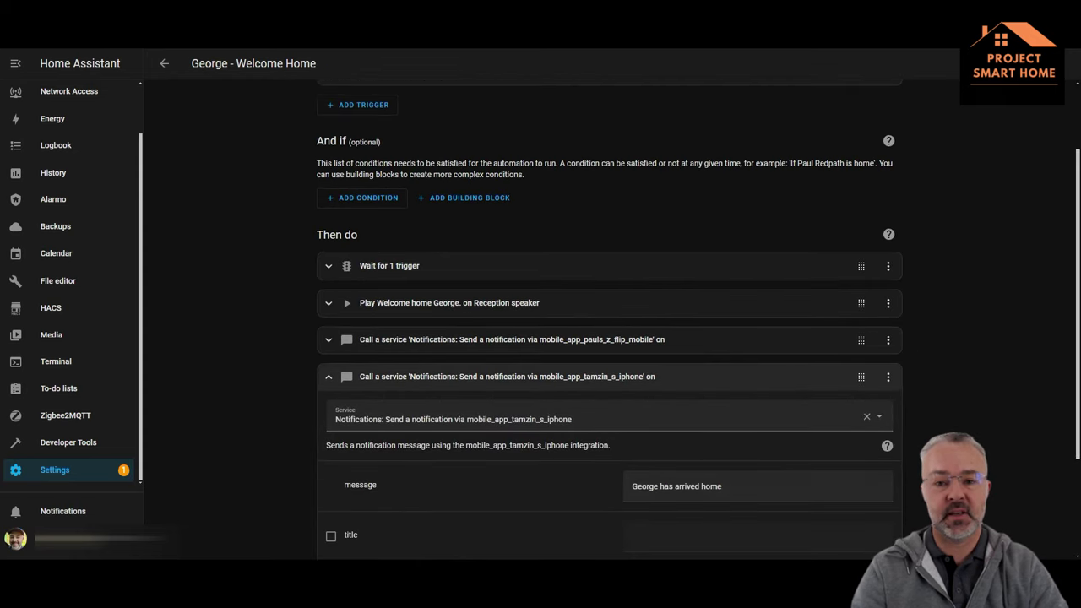
{"action": "left_click", "coordinate": [506, 377]}
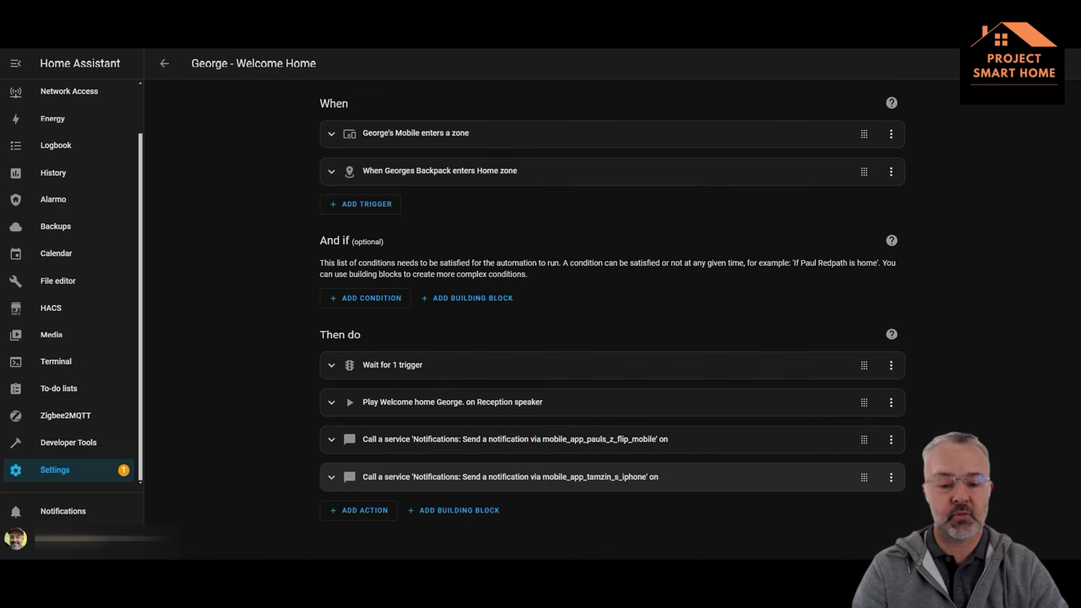
- Restore the automation window to a smaller size, show the second Home Assistant window beside it and expand that window's navigation
{"action": "key", "text": "super+Down"}
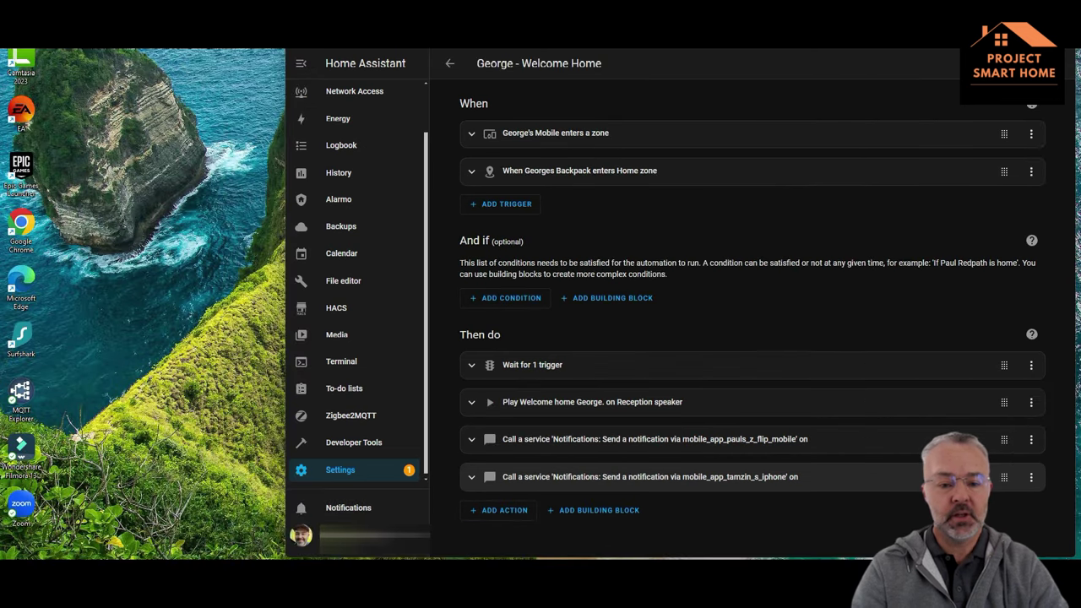
{"action": "mouse_move", "coordinate": [615, 572]}
{"action": "left_click", "coordinate": [630, 513]}
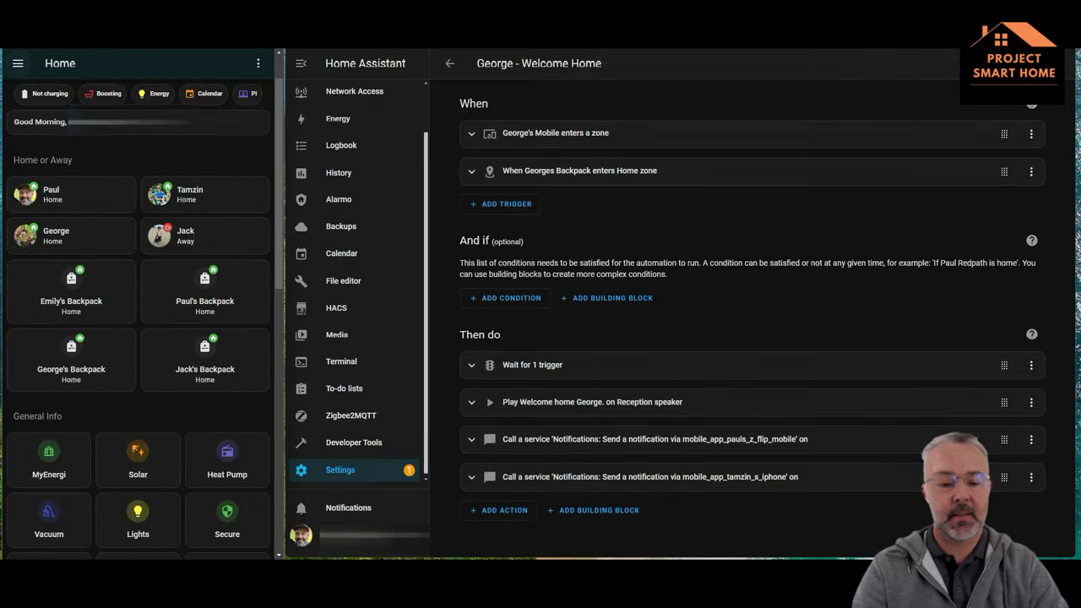
{"action": "left_click", "coordinate": [18, 63]}
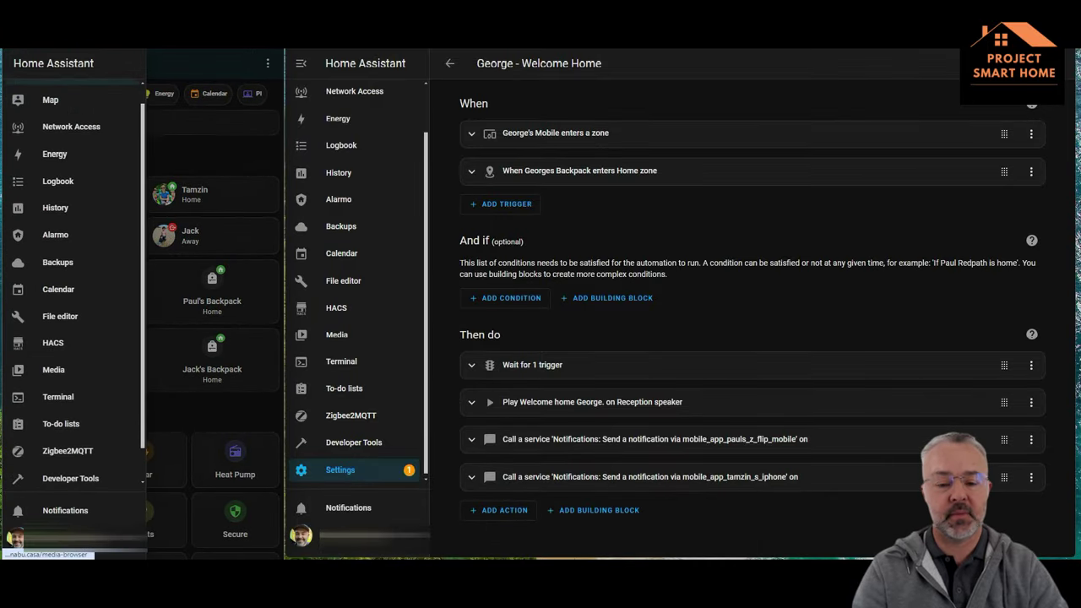